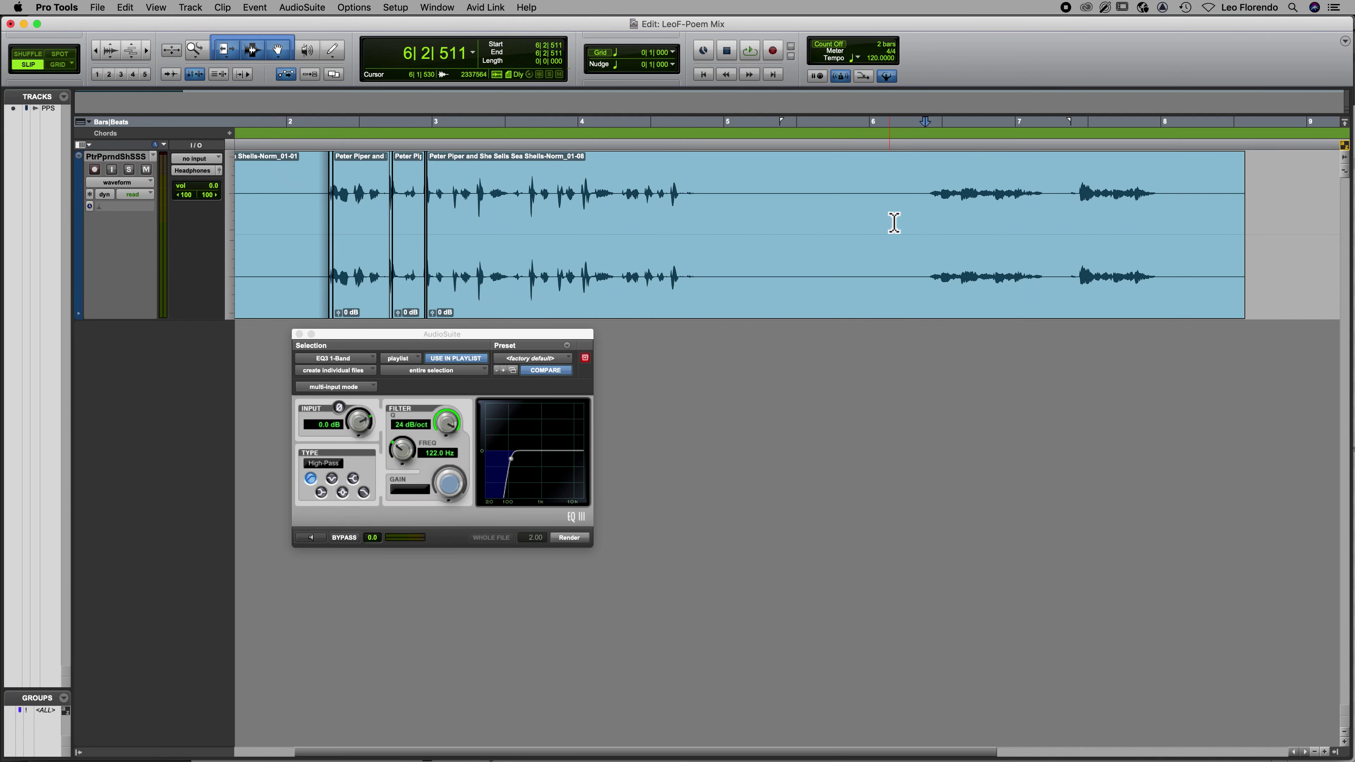
Play the voice track briefly, then close the AudioSuite EQ window.
key(space)
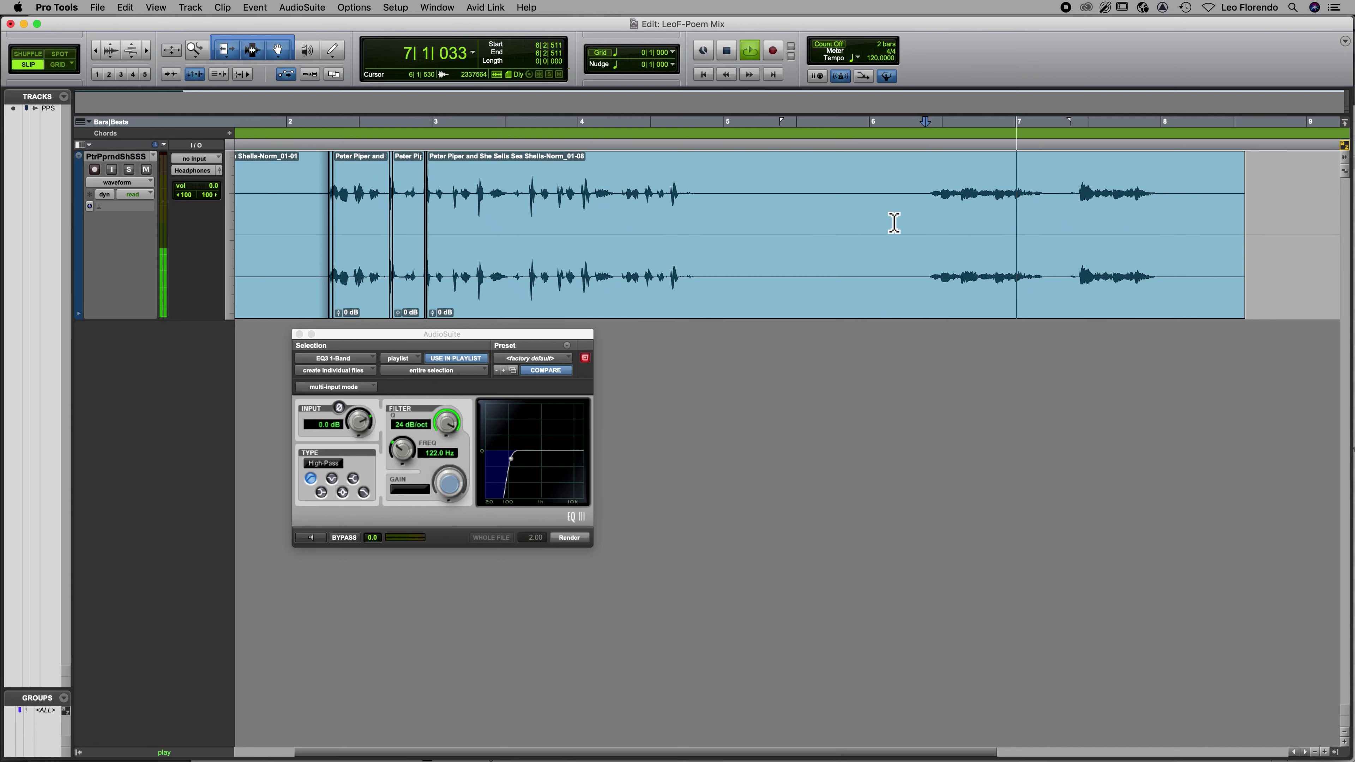
key(space)
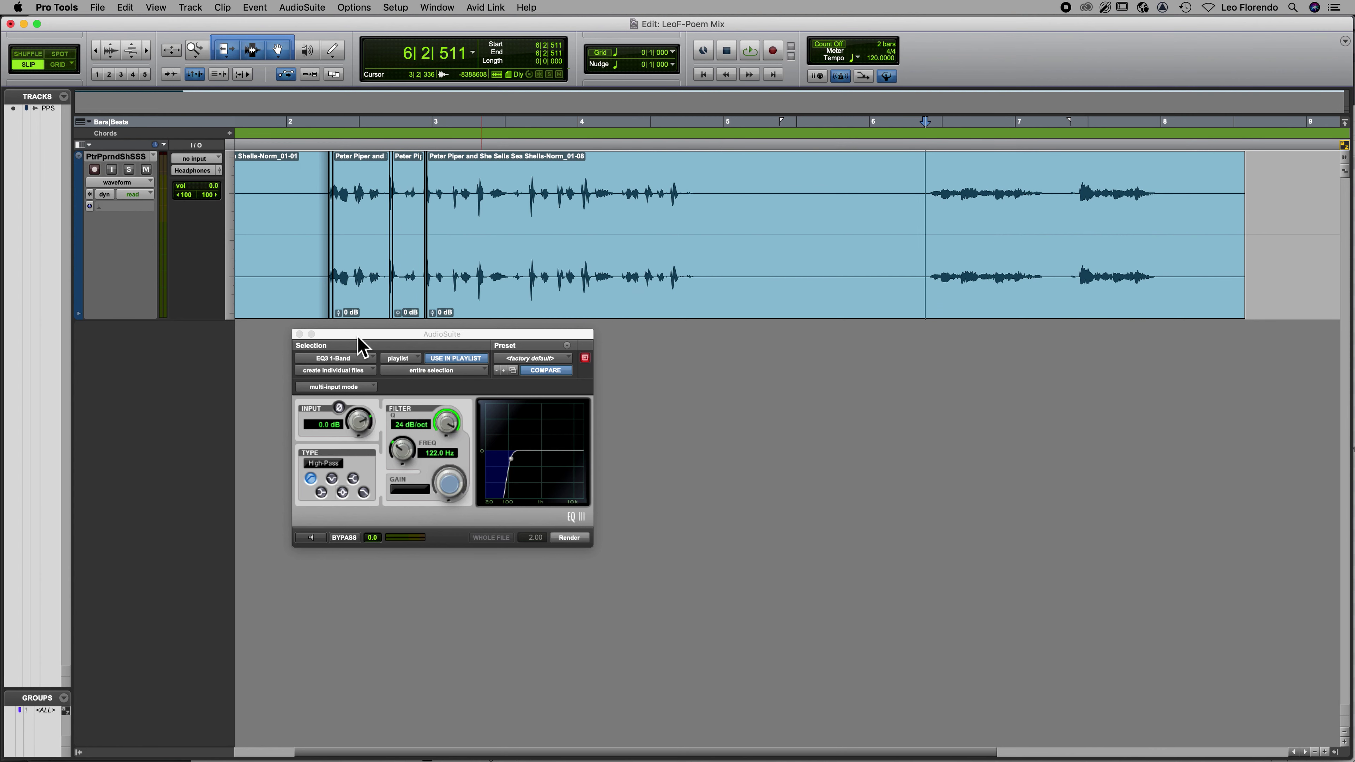
click(306, 350)
click(300, 335)
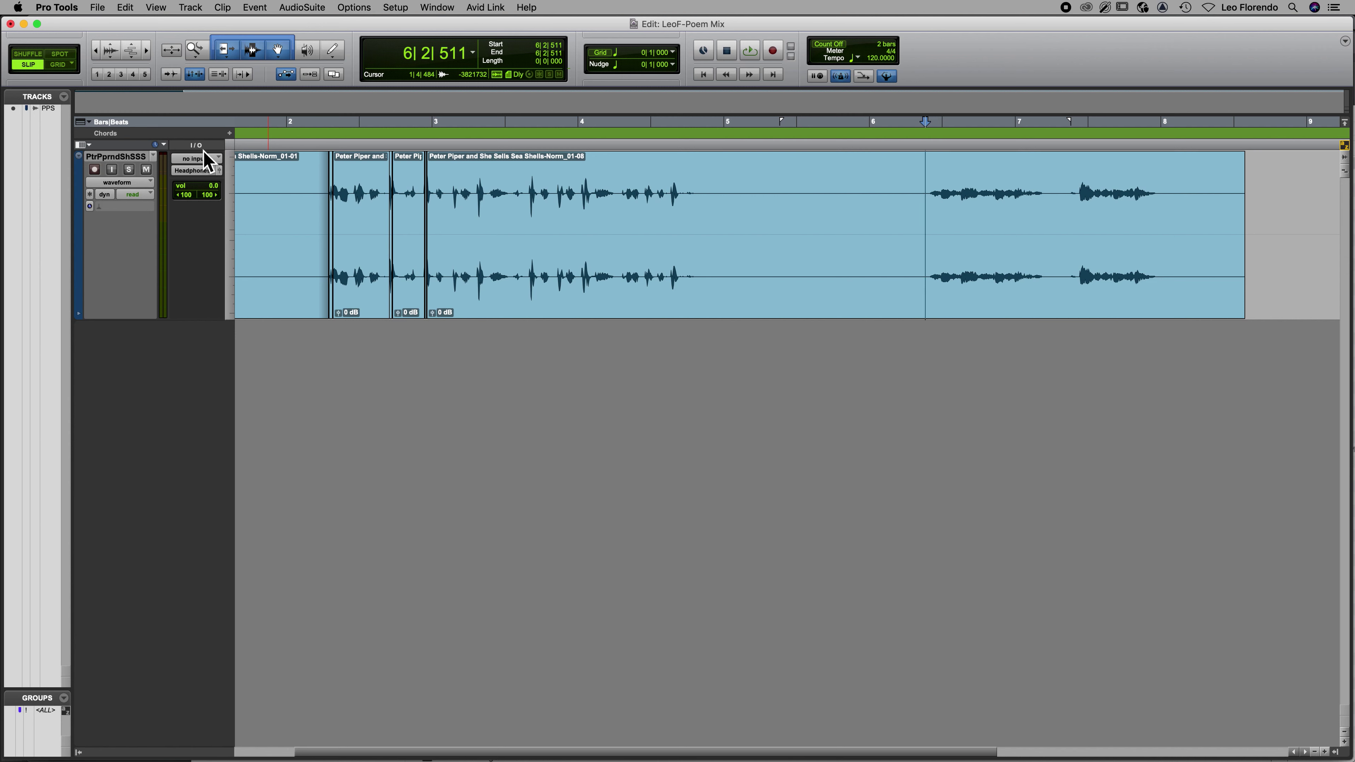
Show the Inserts A–E column on the poem track from the Edit window view options.
click(83, 144)
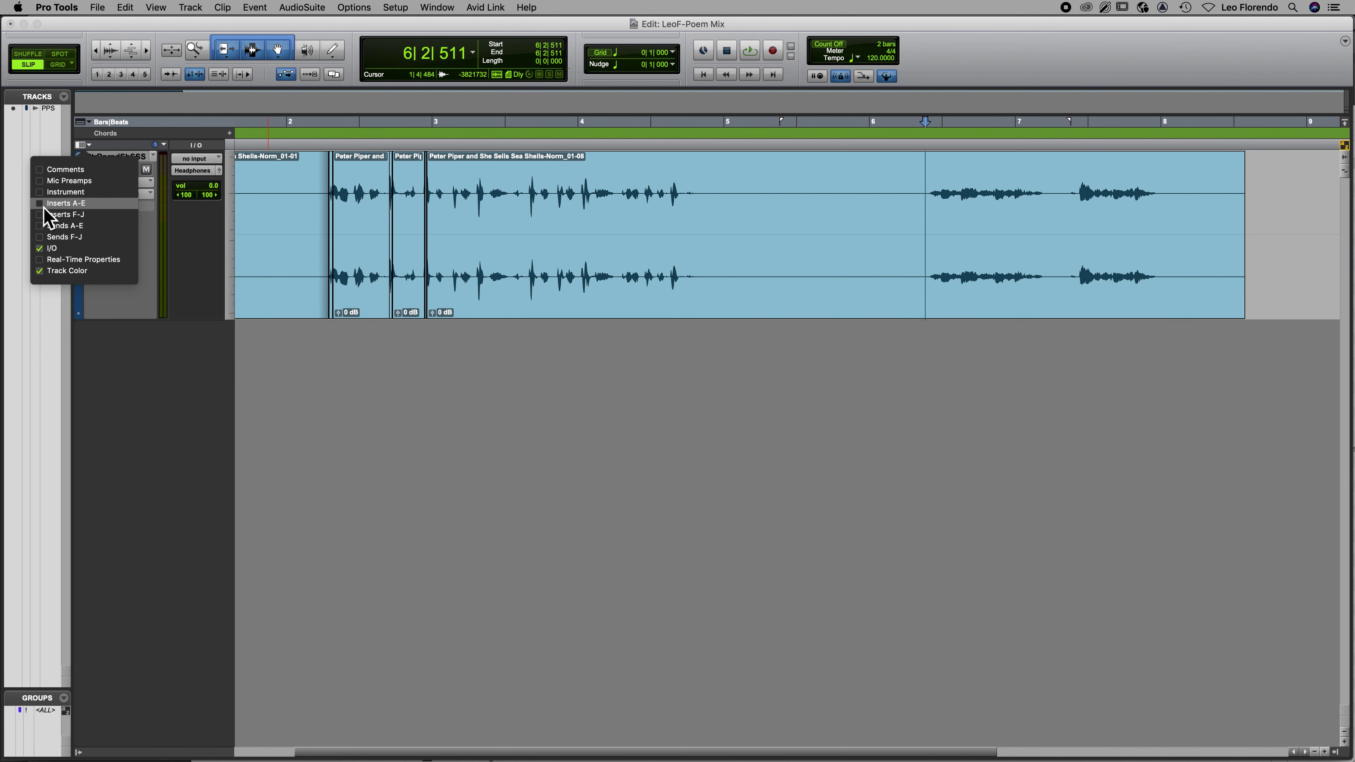
click(48, 218)
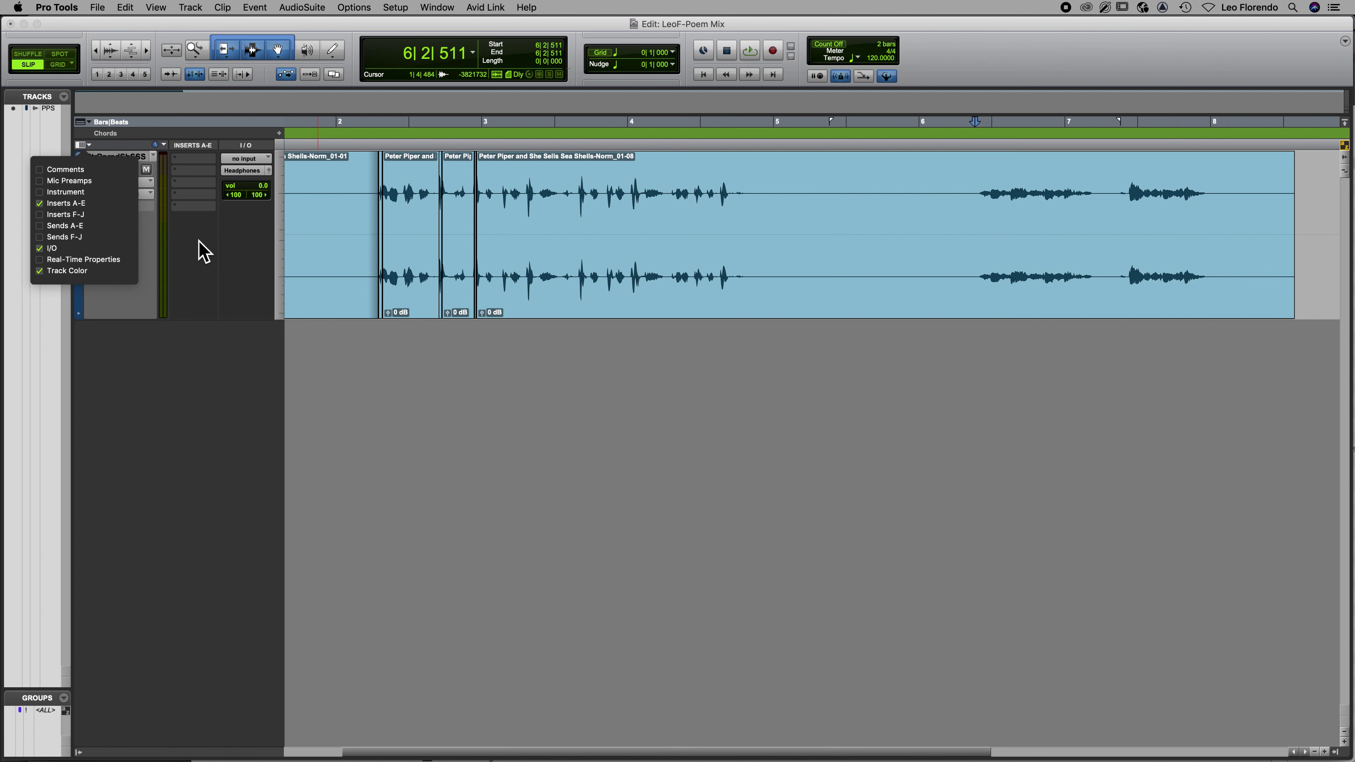
click(205, 251)
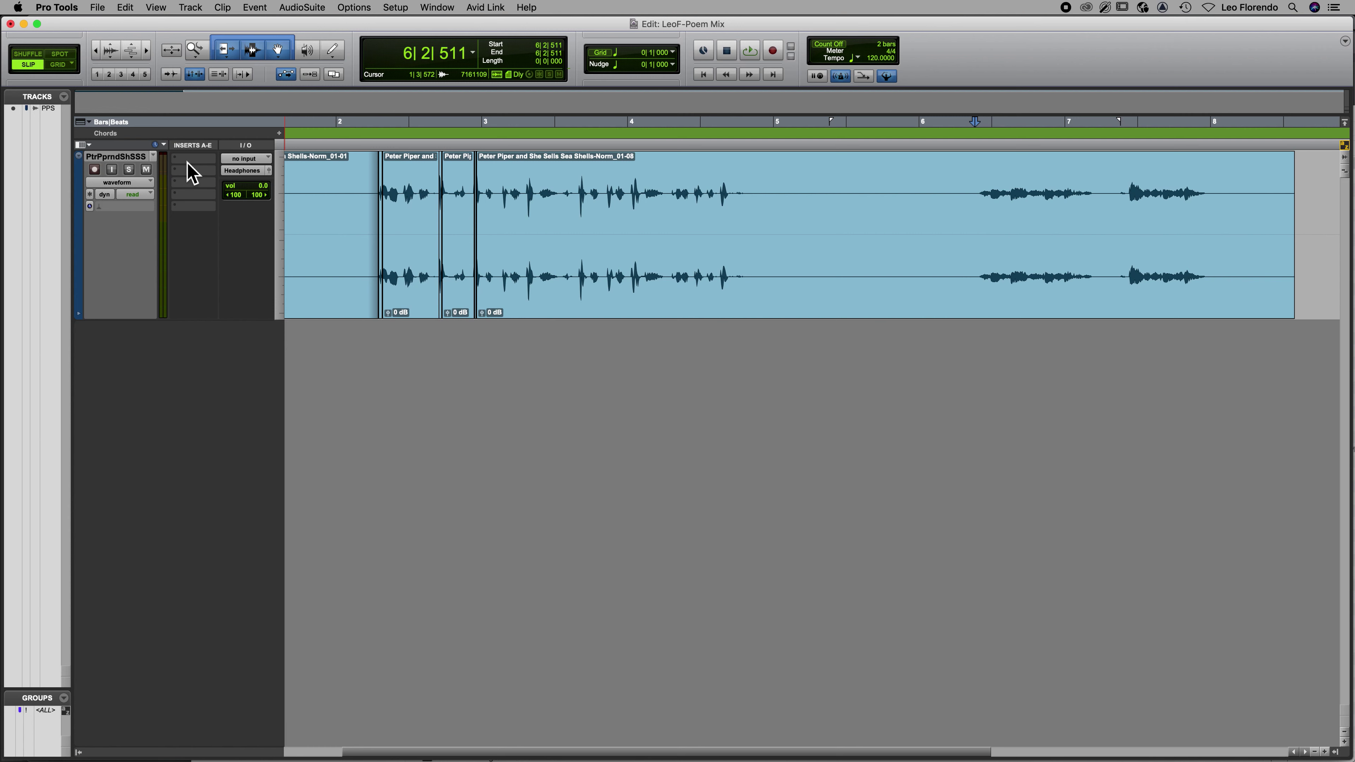
Put Dyn3 De-Esser (stereo) from the multichannel Dynamics plug-ins on the poem track's first insert.
click(194, 169)
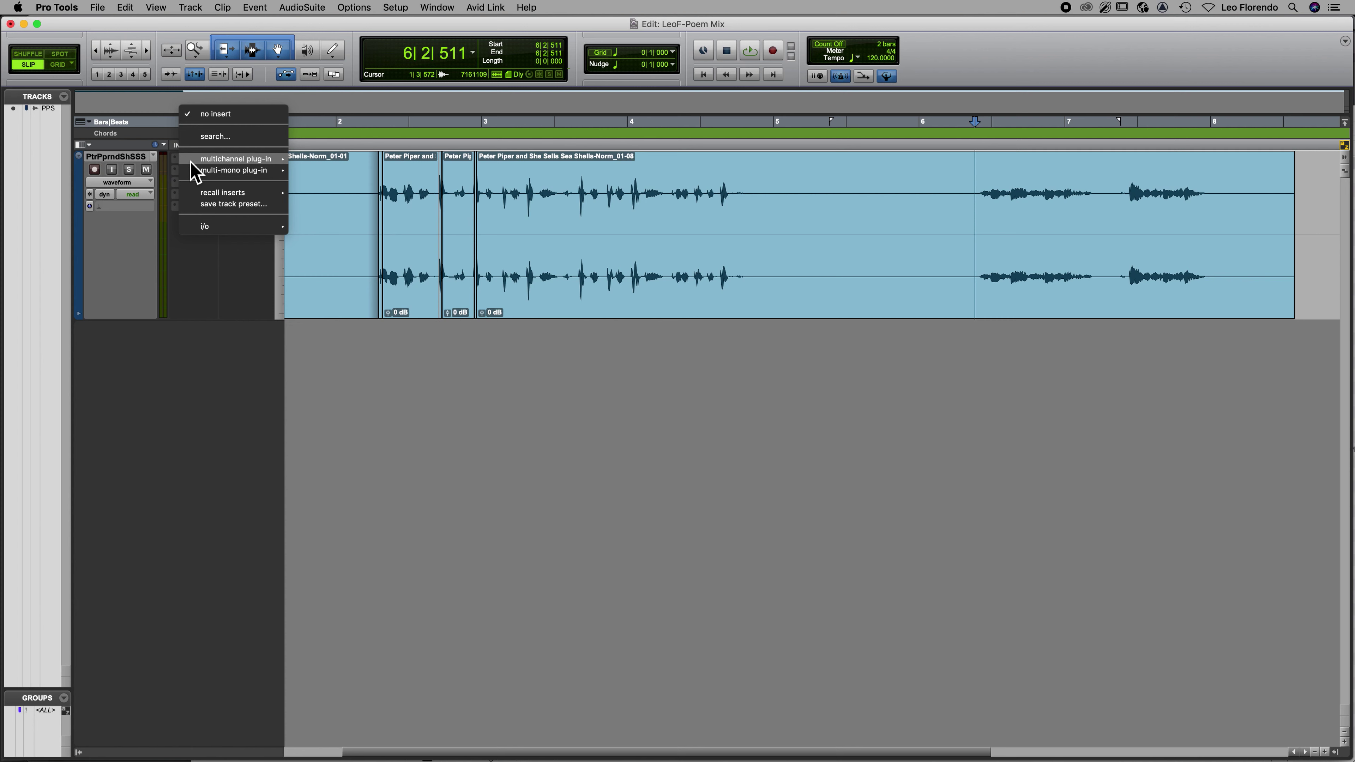
mouse_move(235, 163)
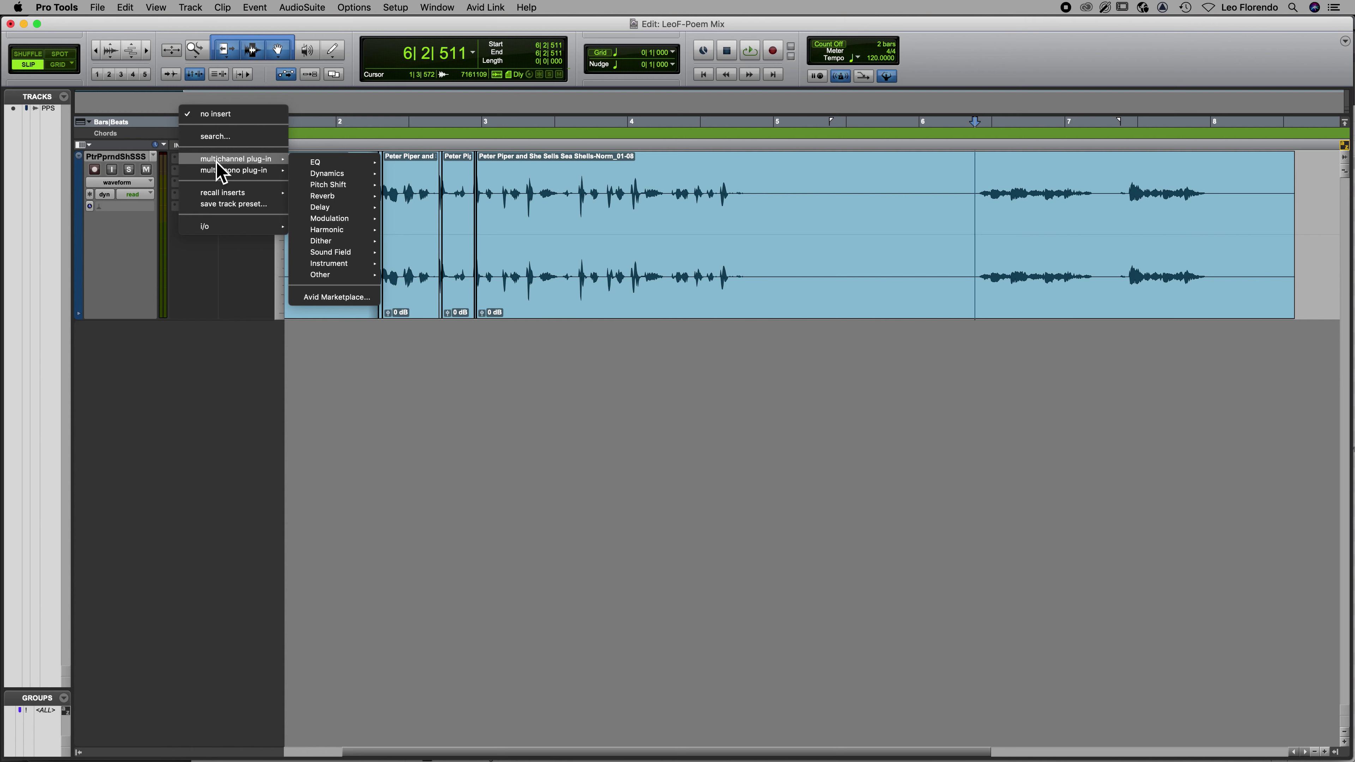
mouse_move(325, 176)
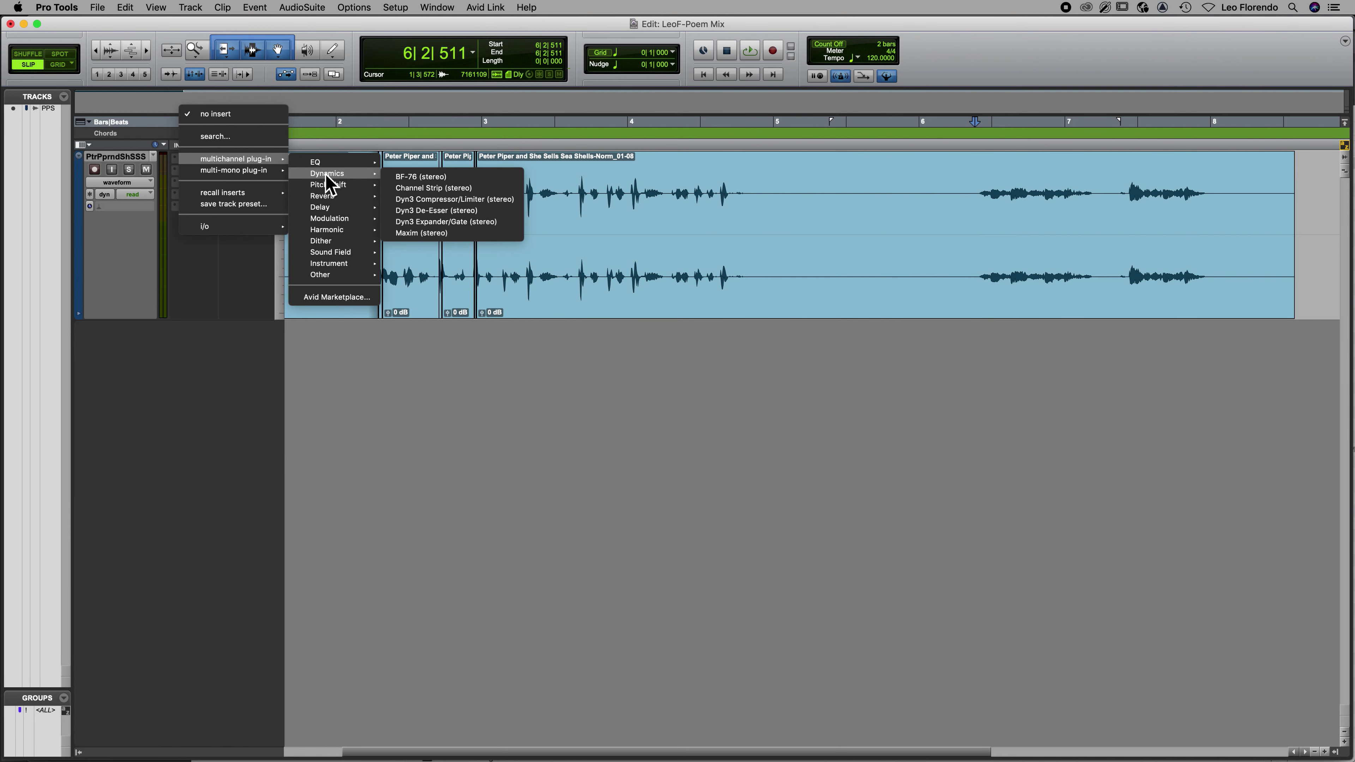
click(451, 215)
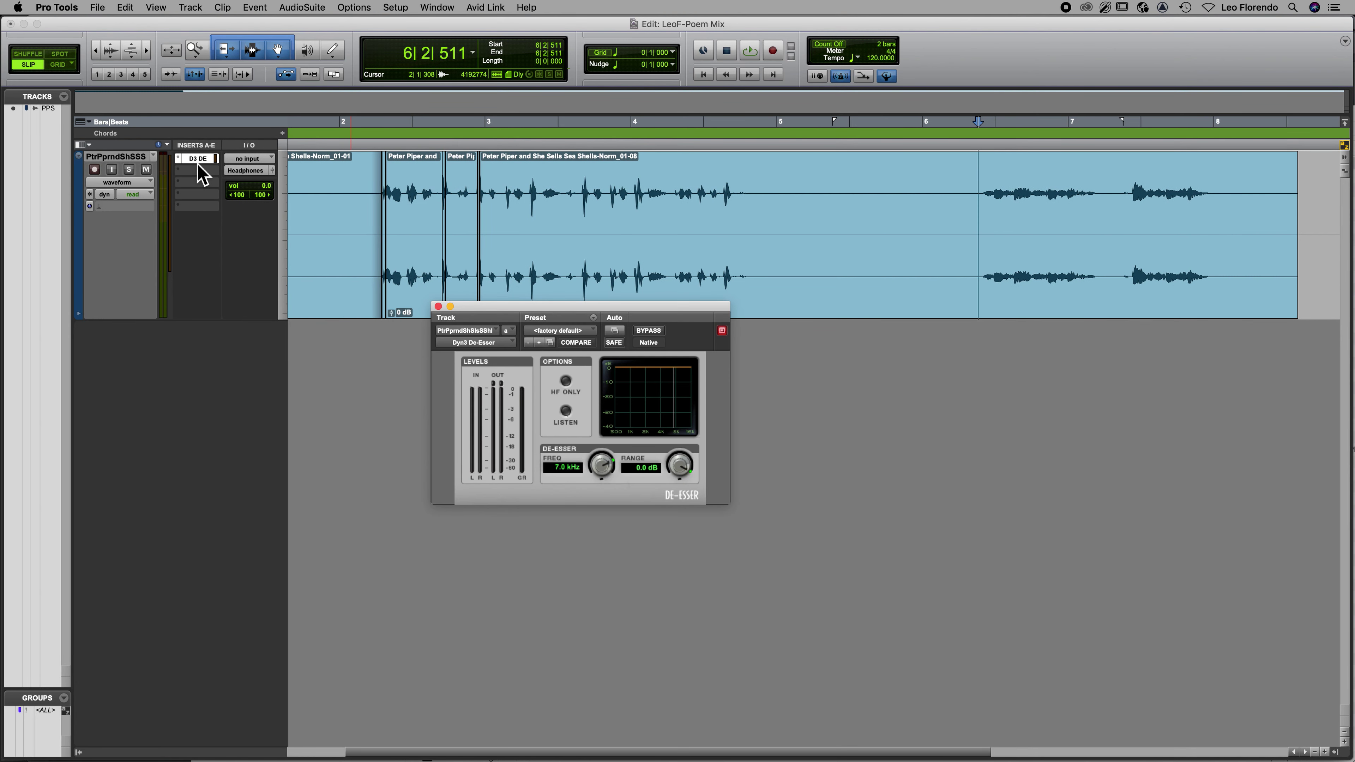
Move the De-Esser window aside and load the Male De-Ess preset (6.0 kHz, -5.0 dB range).
drag(586, 307, 477, 261)
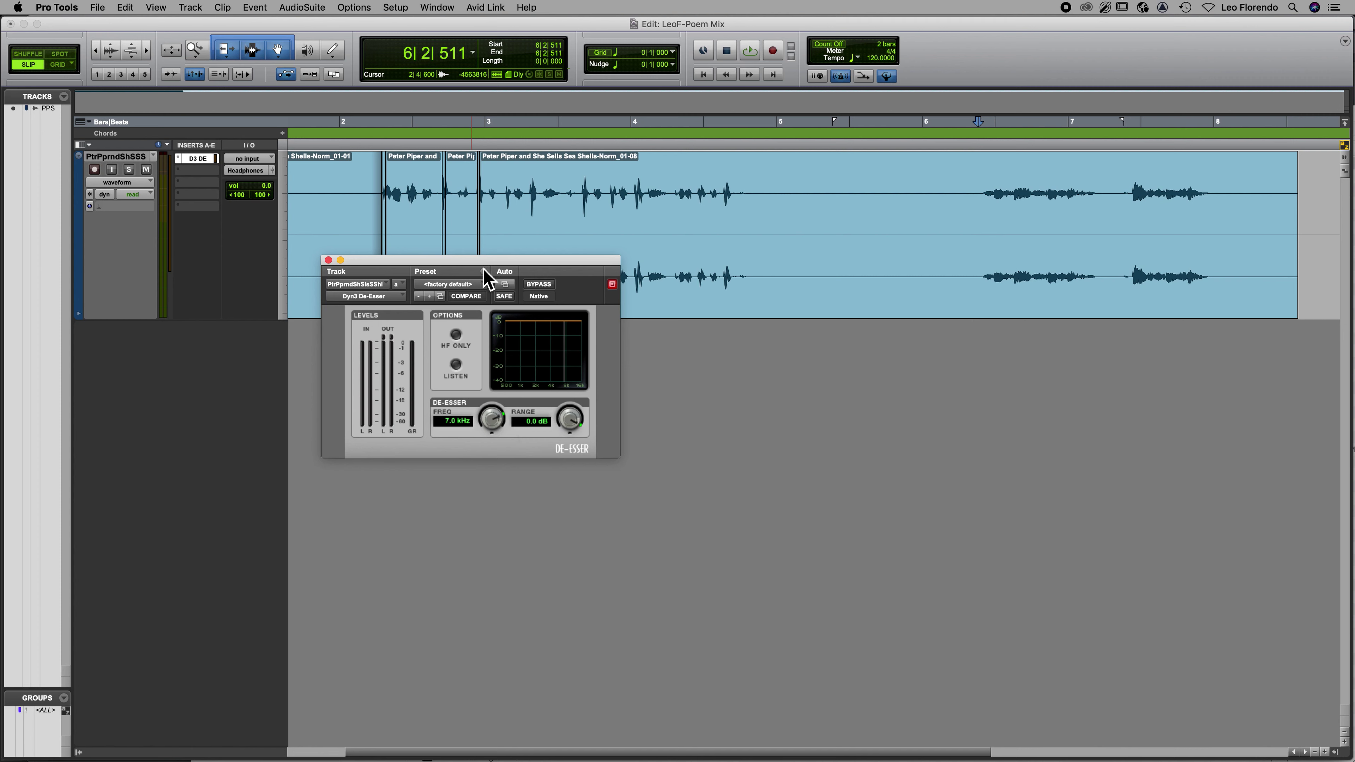
click(459, 285)
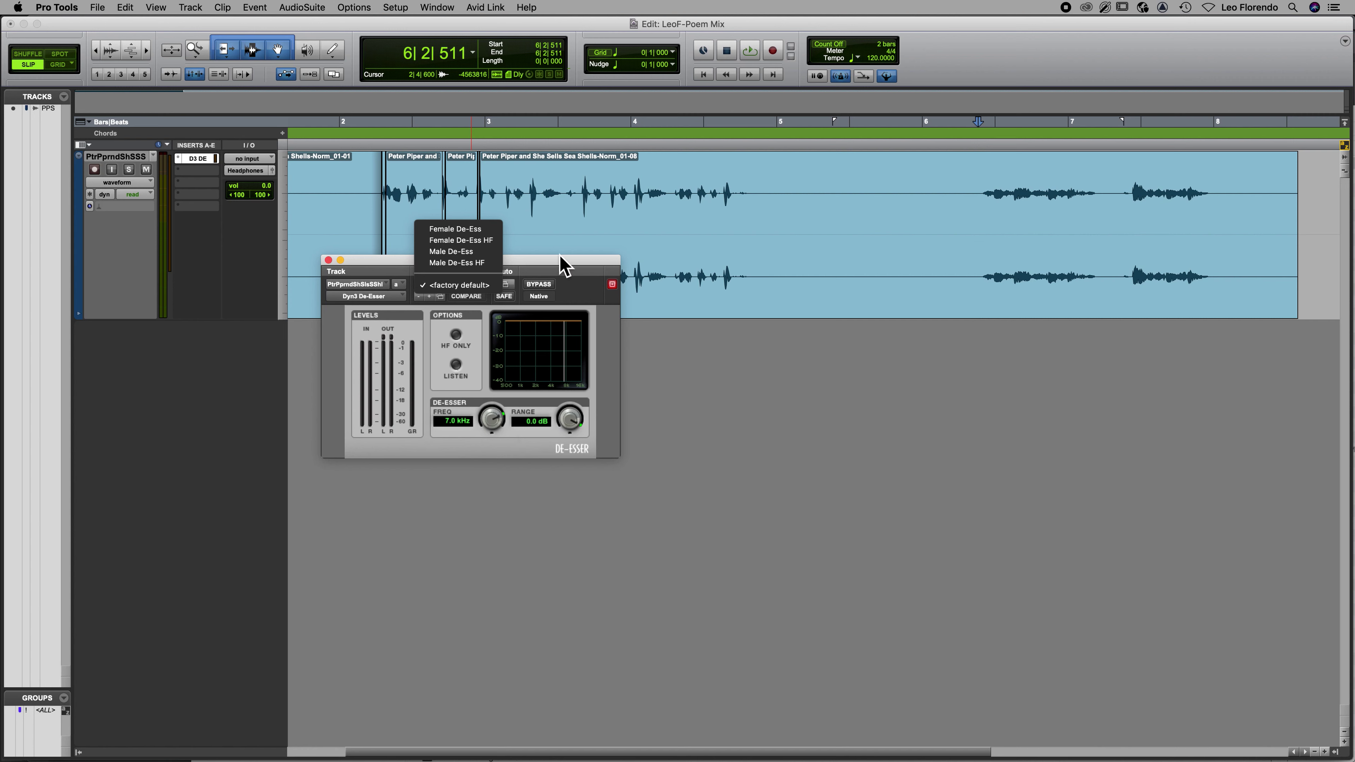
click(442, 254)
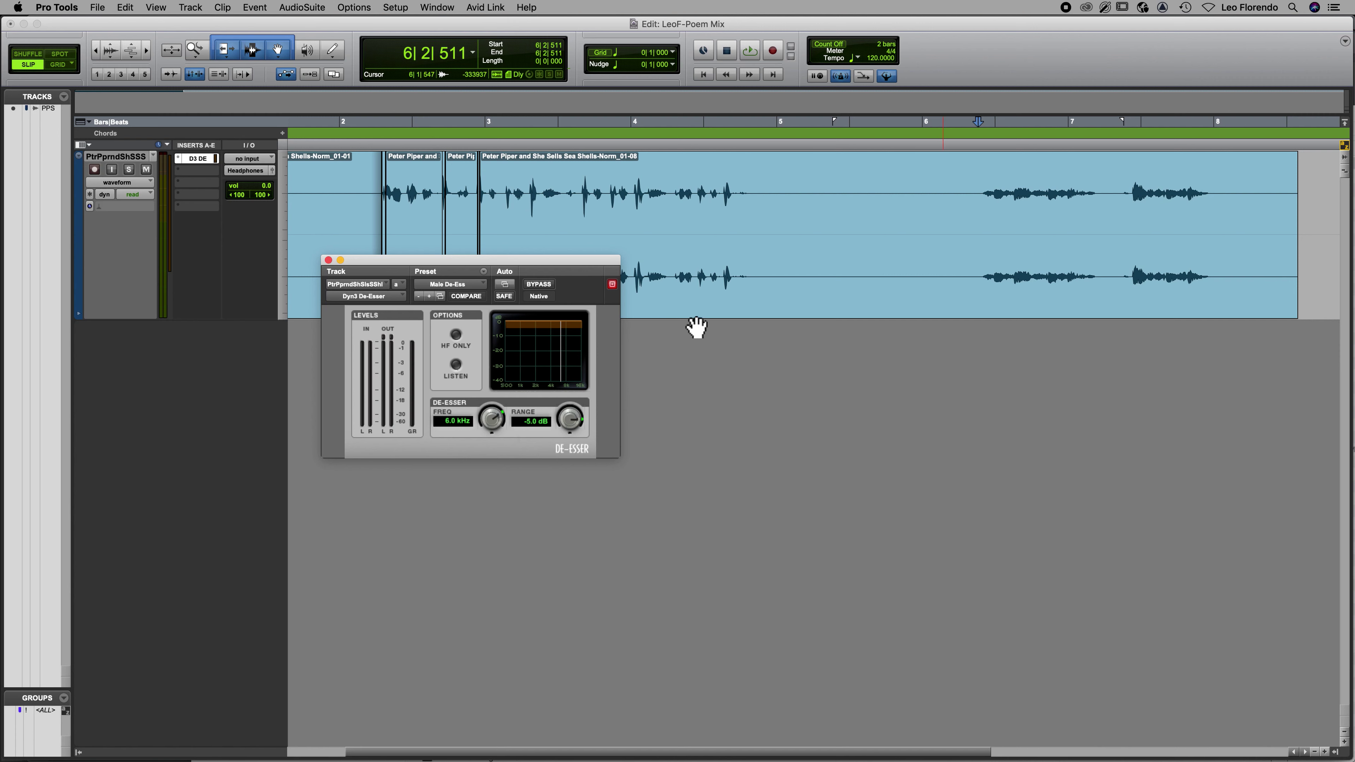
key(space)
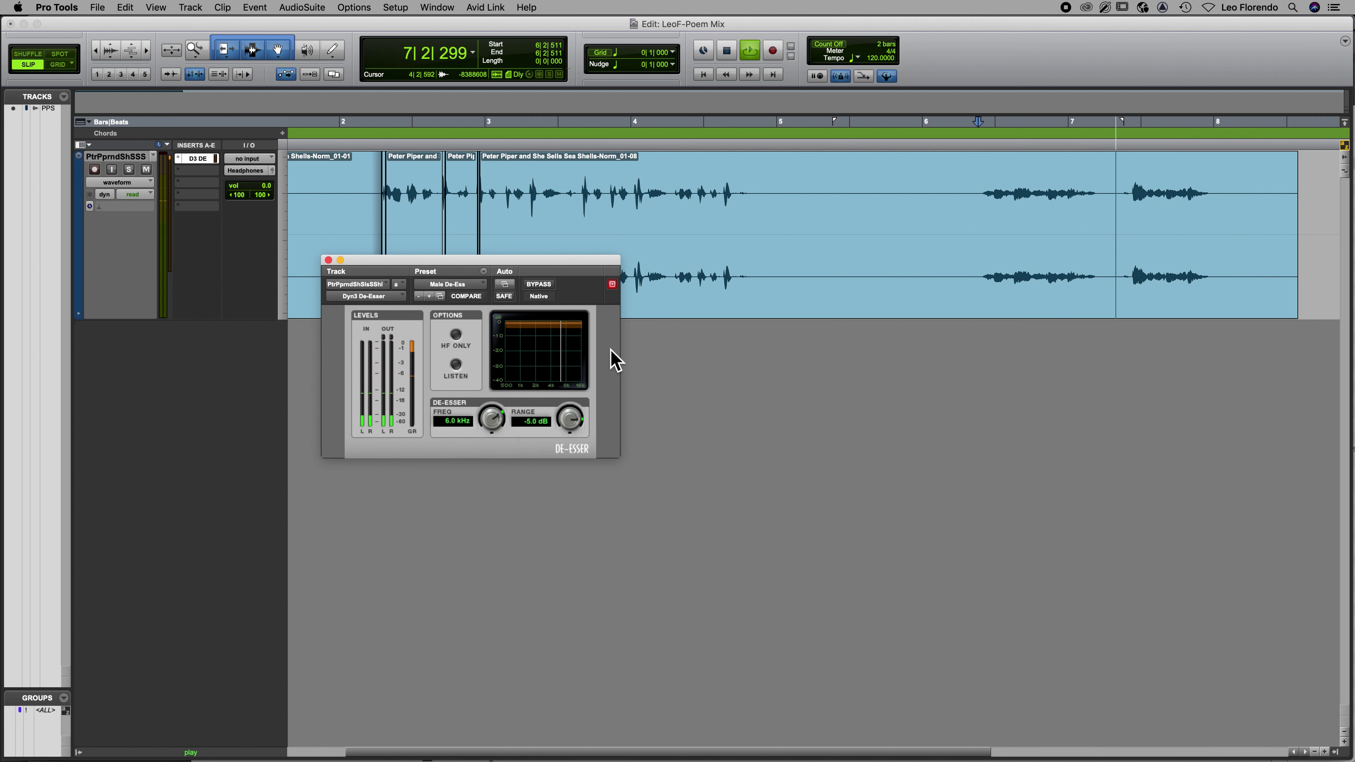
key(space)
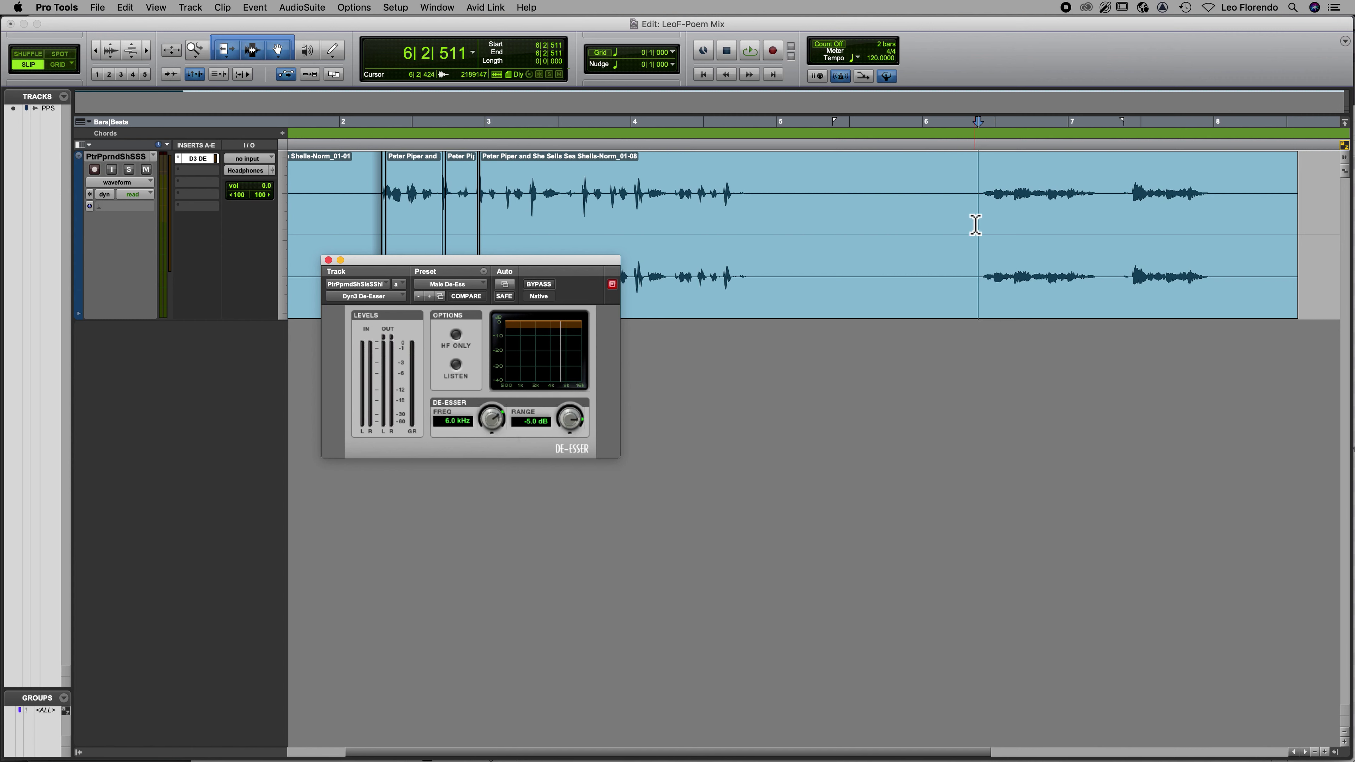
key(space)
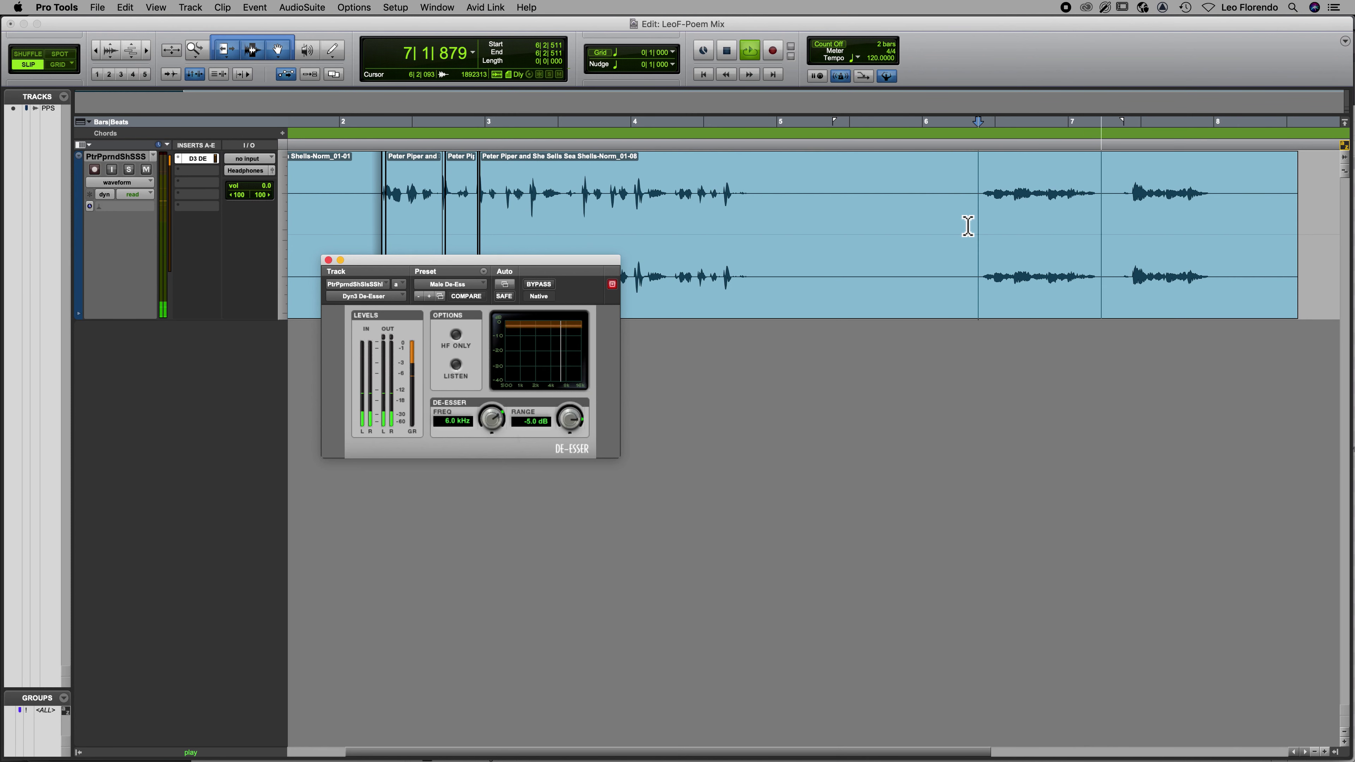
key(space)
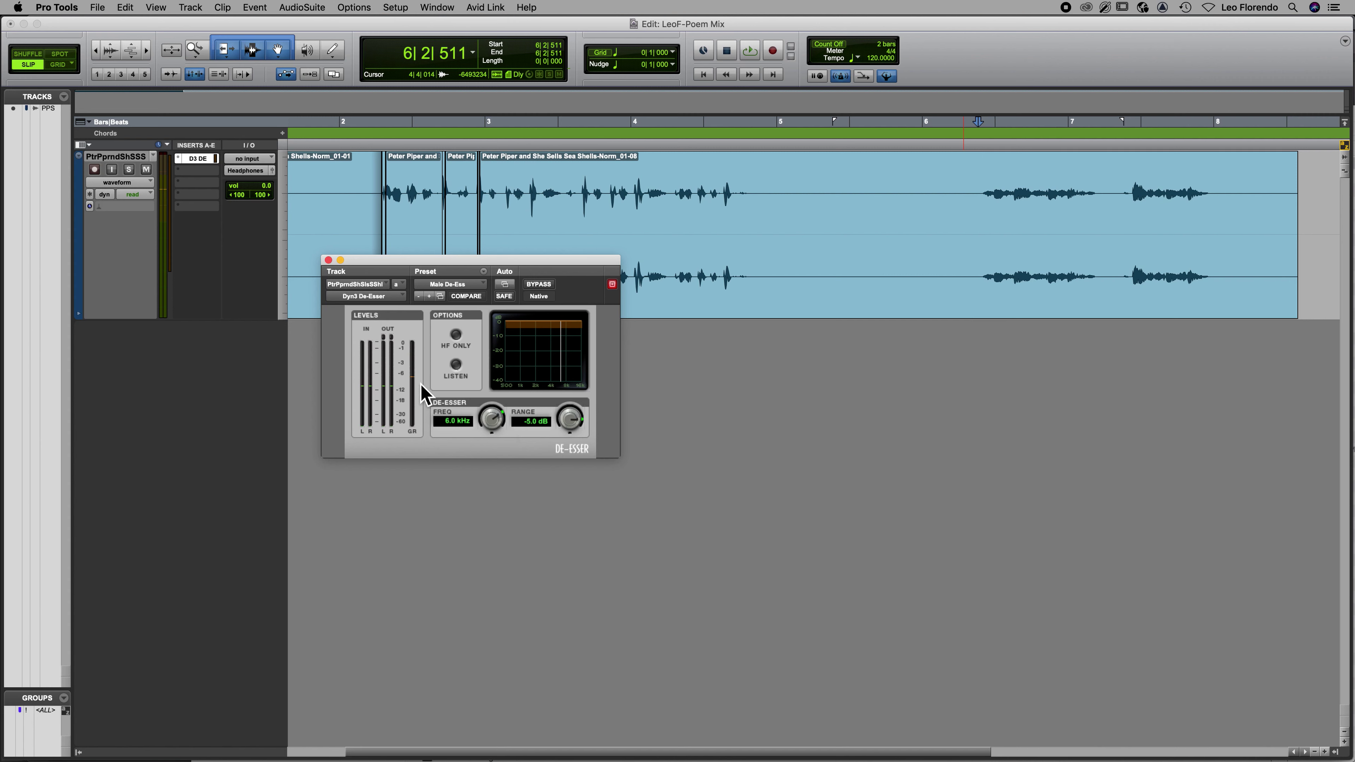
key(space)
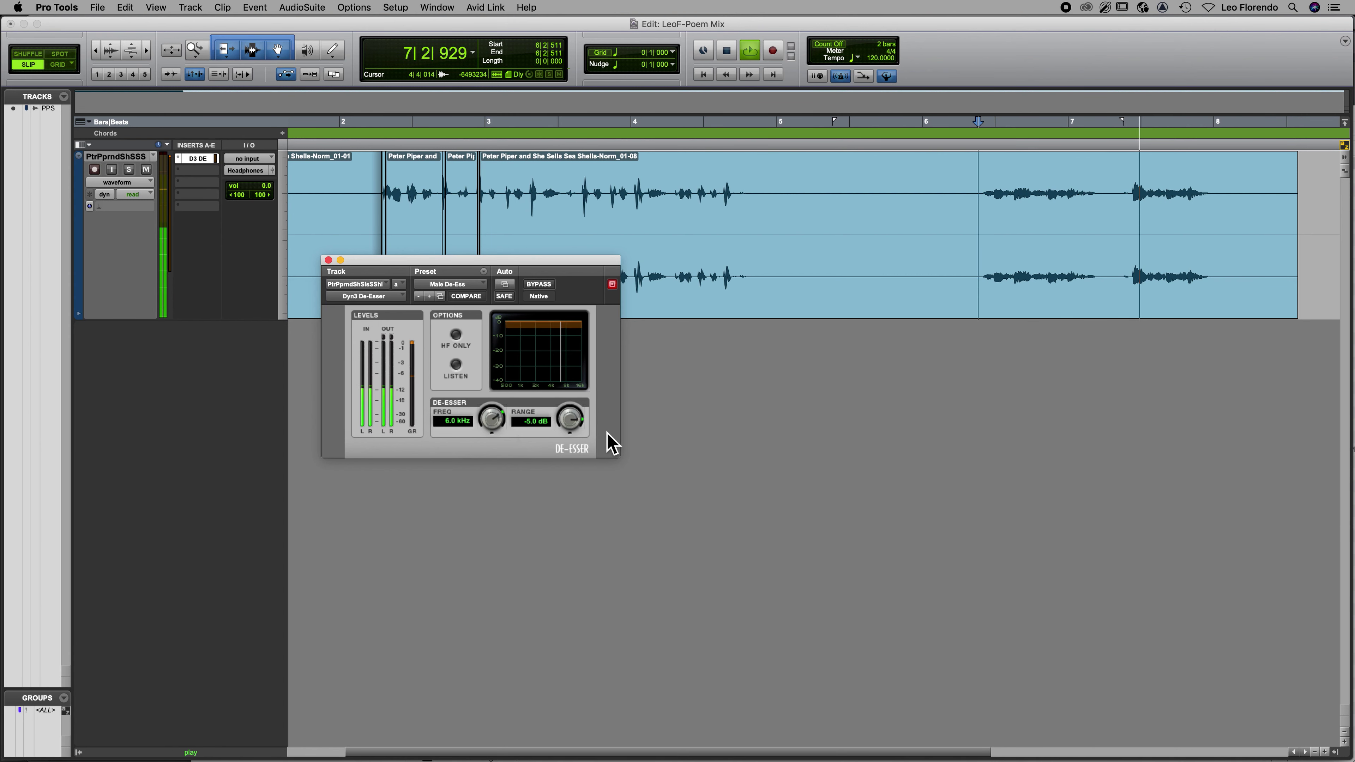
key(space)
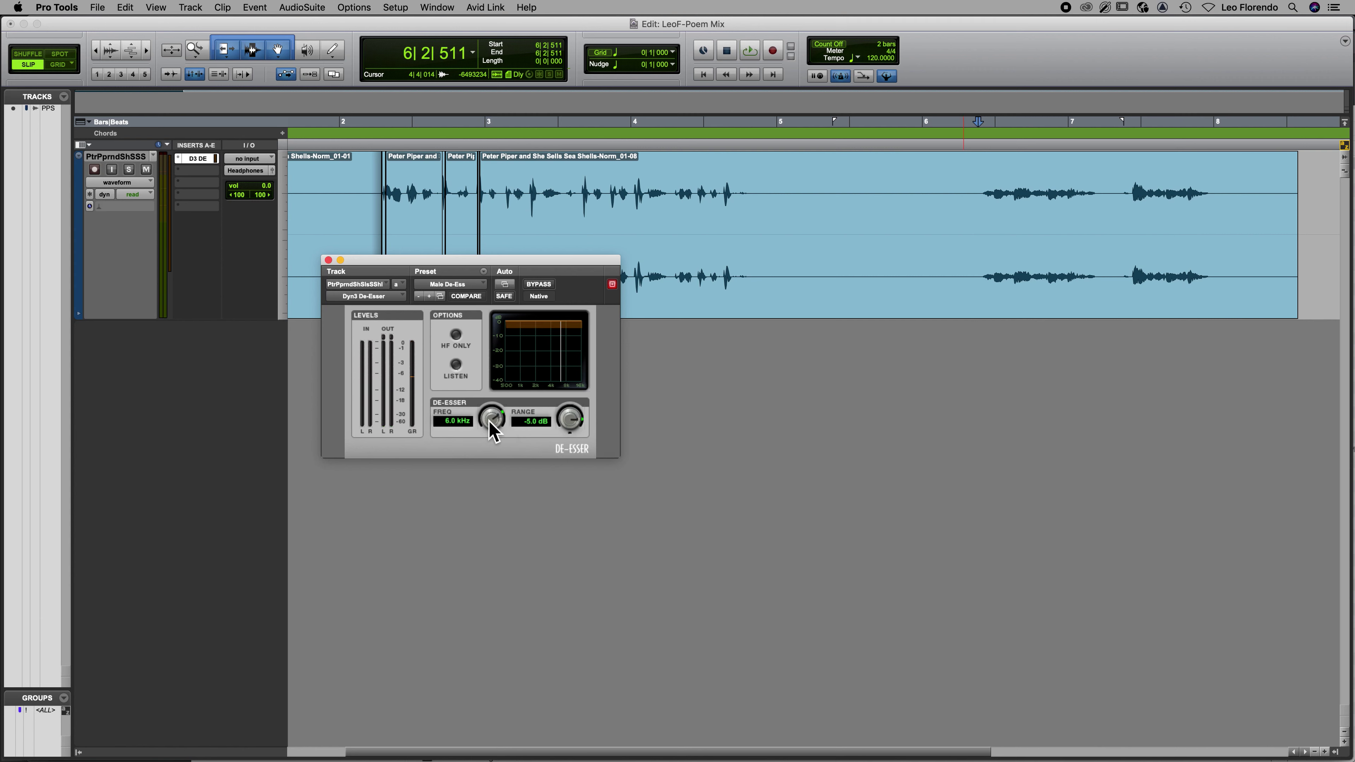
Lower the De-Esser frequency to 3.0 kHz and listen to the voice.
drag(492, 426, 498, 471)
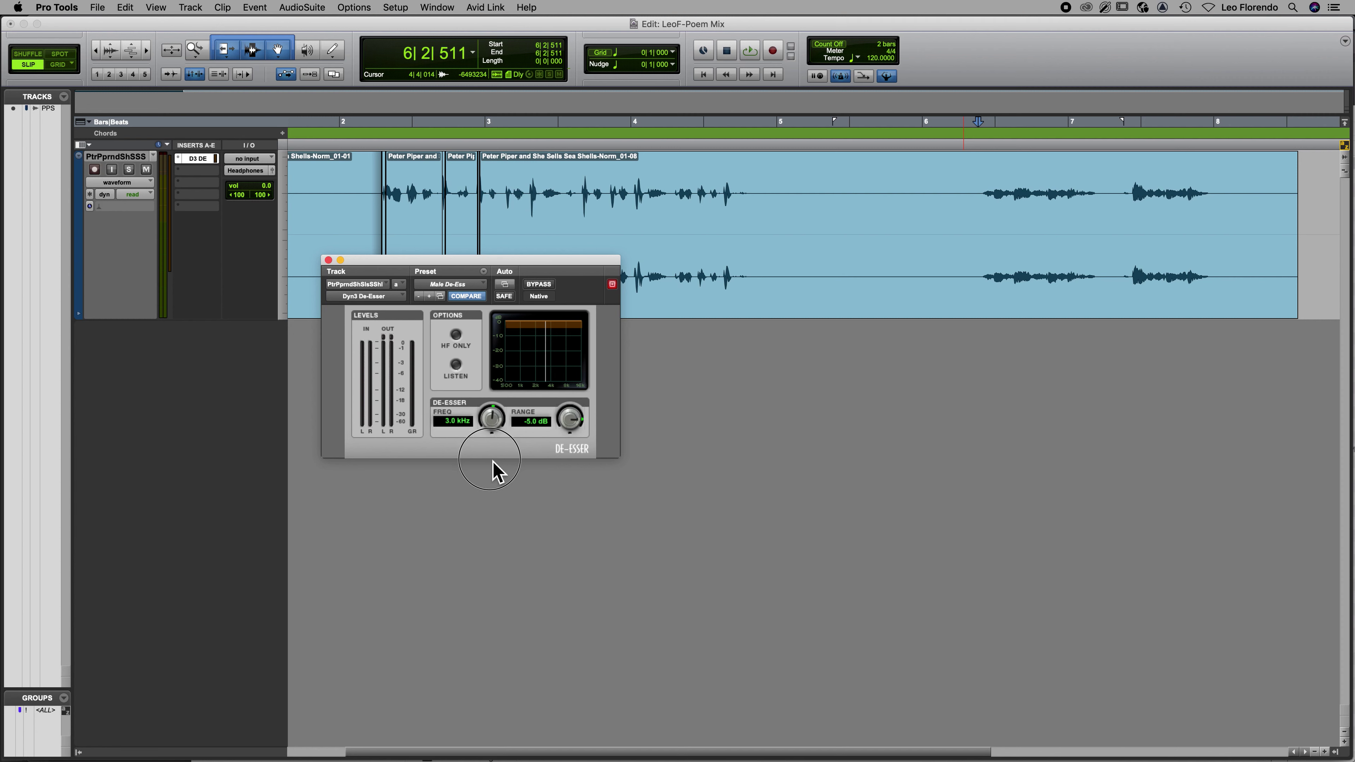
key(space)
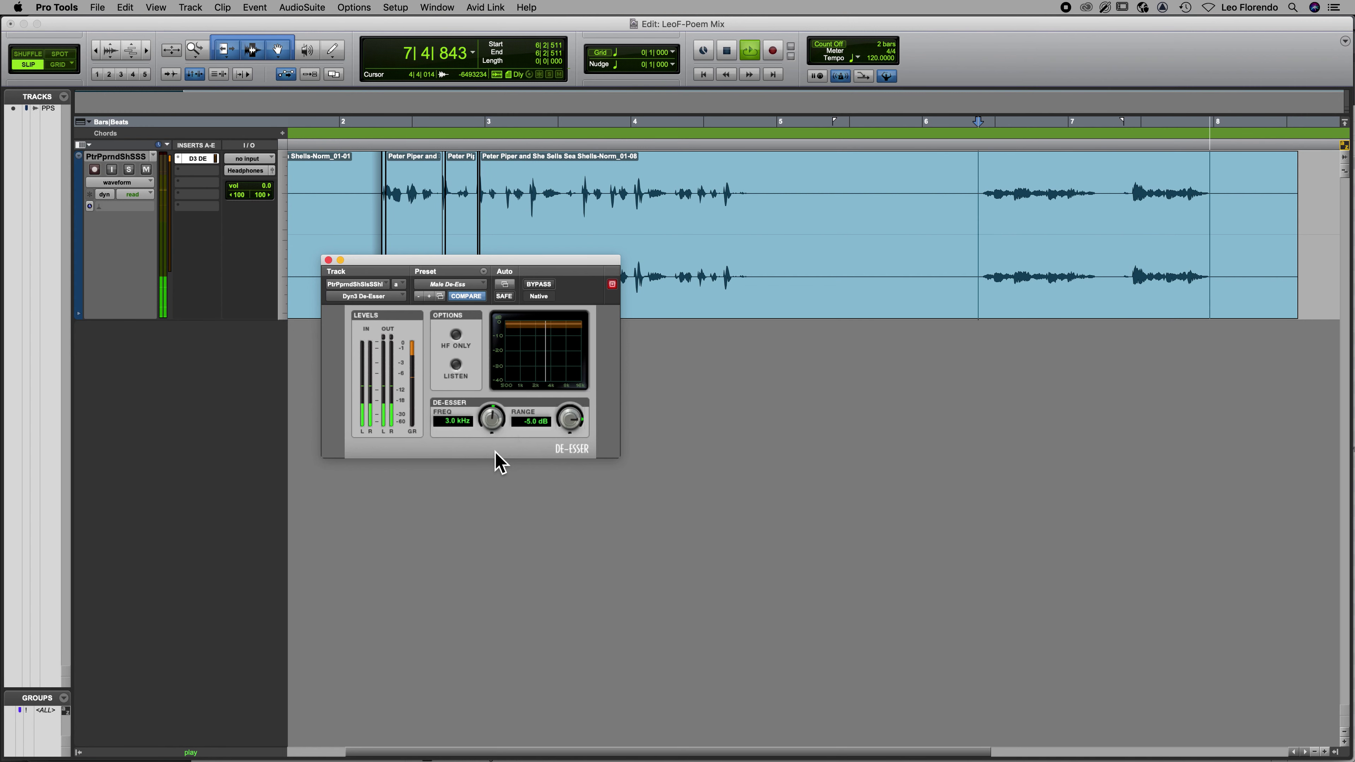
key(space)
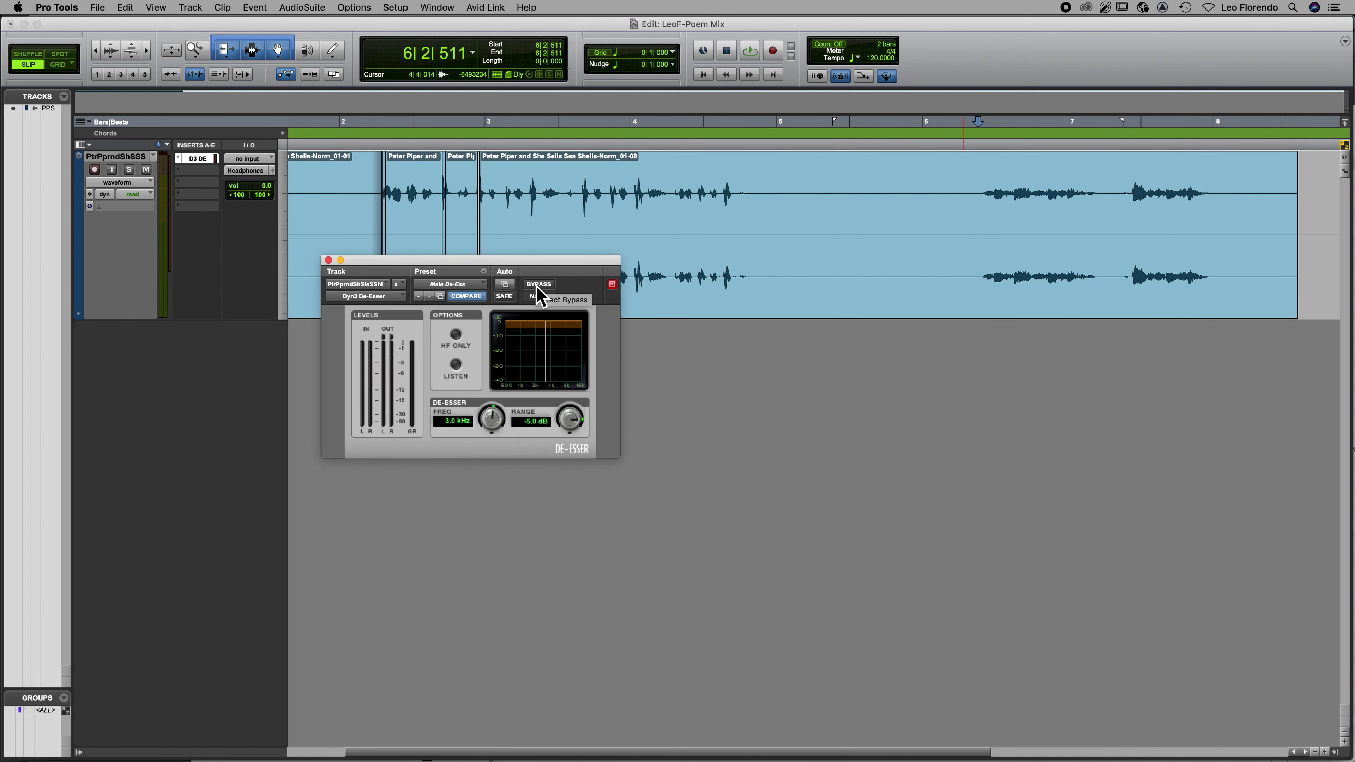
Compare the voice with the De-Esser bypassed and active, leaving it active.
click(537, 284)
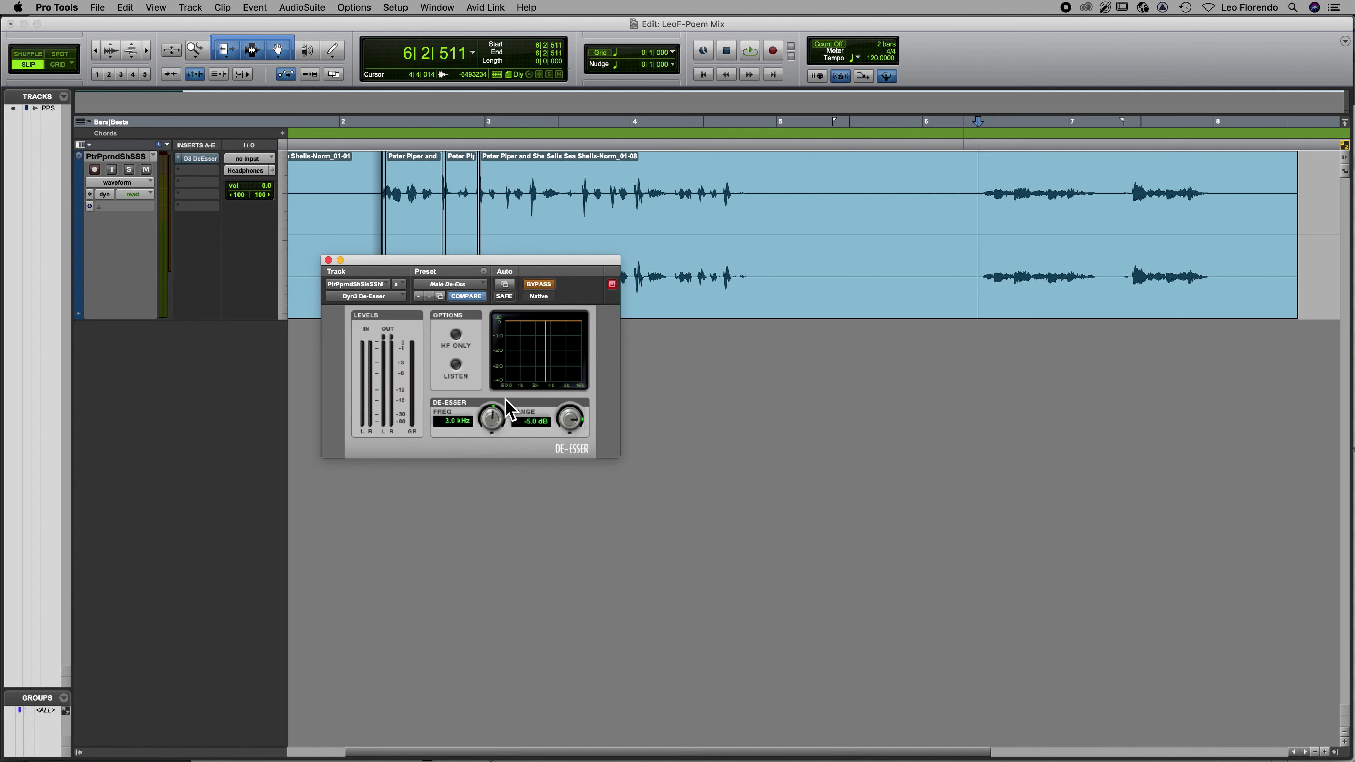
key(space)
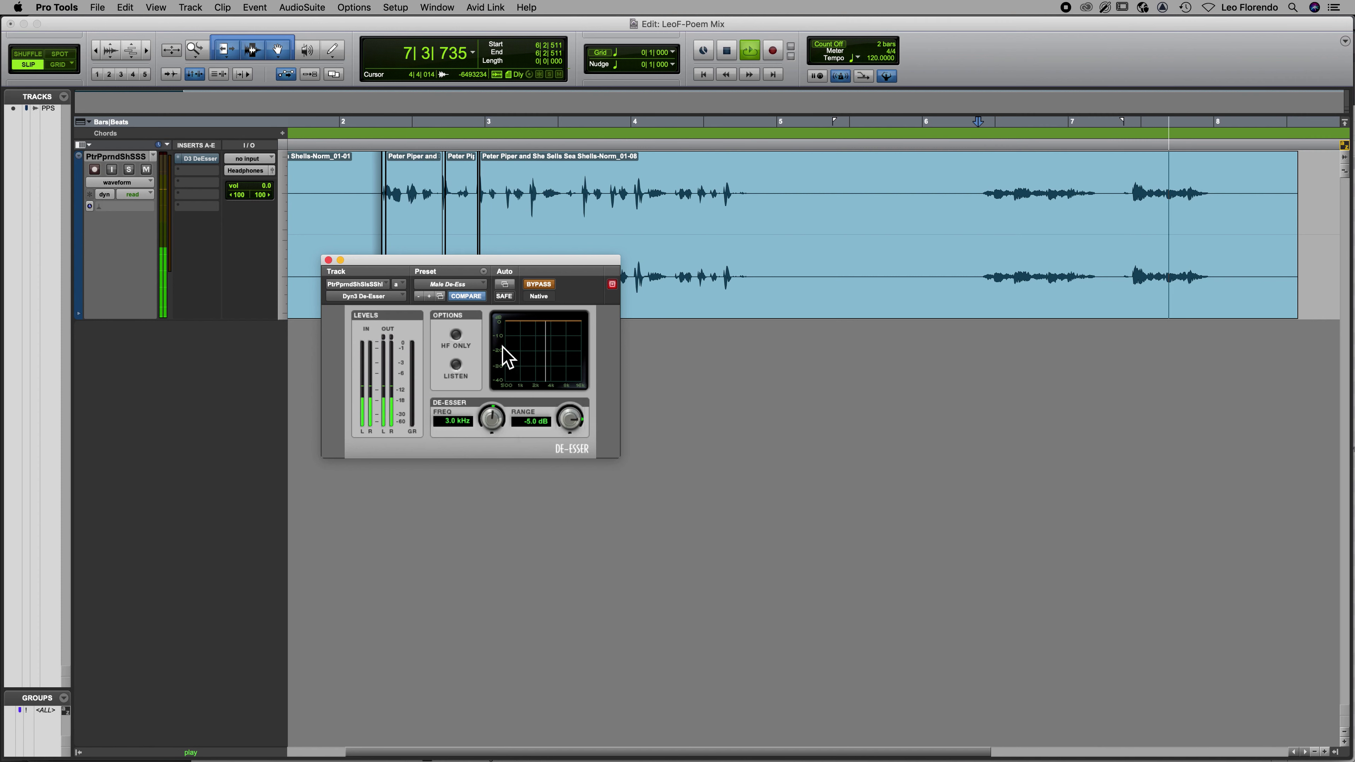
key(space)
click(542, 290)
key(space)
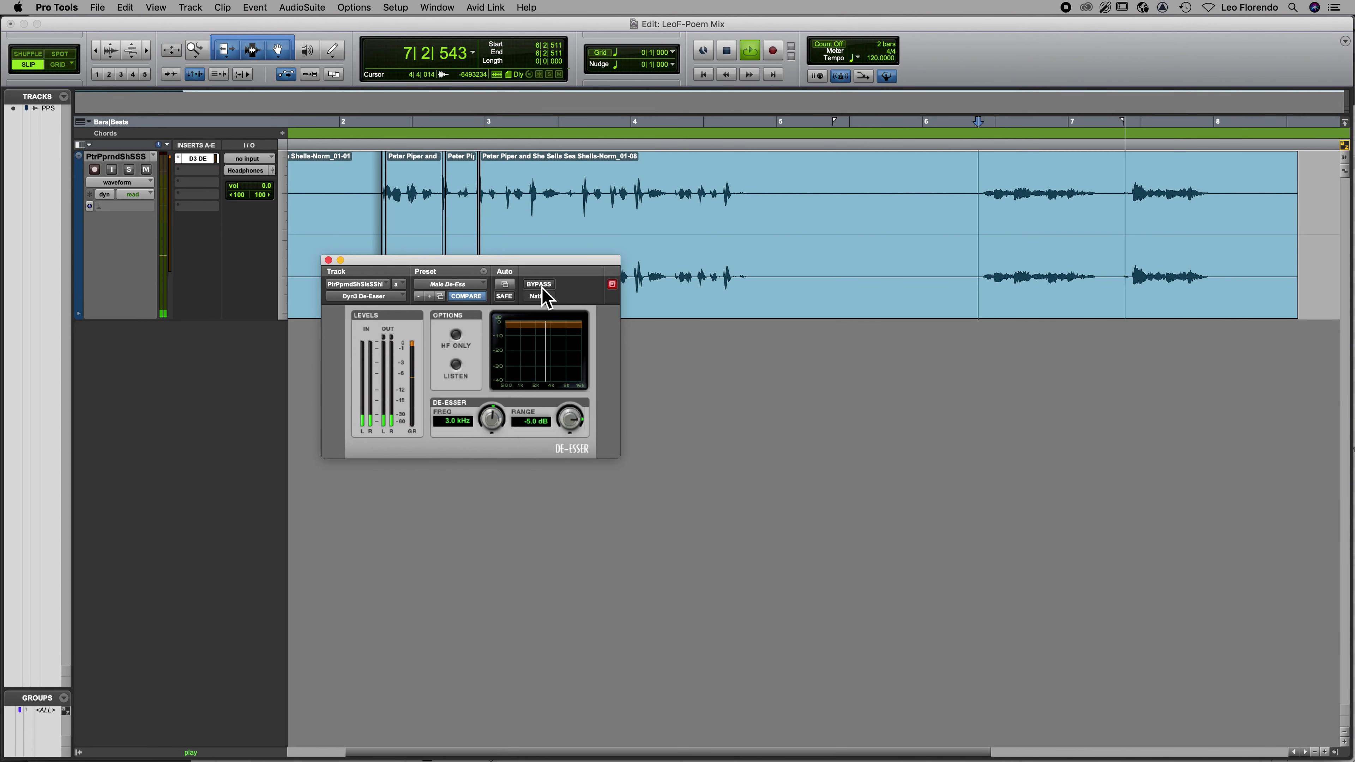
key(space)
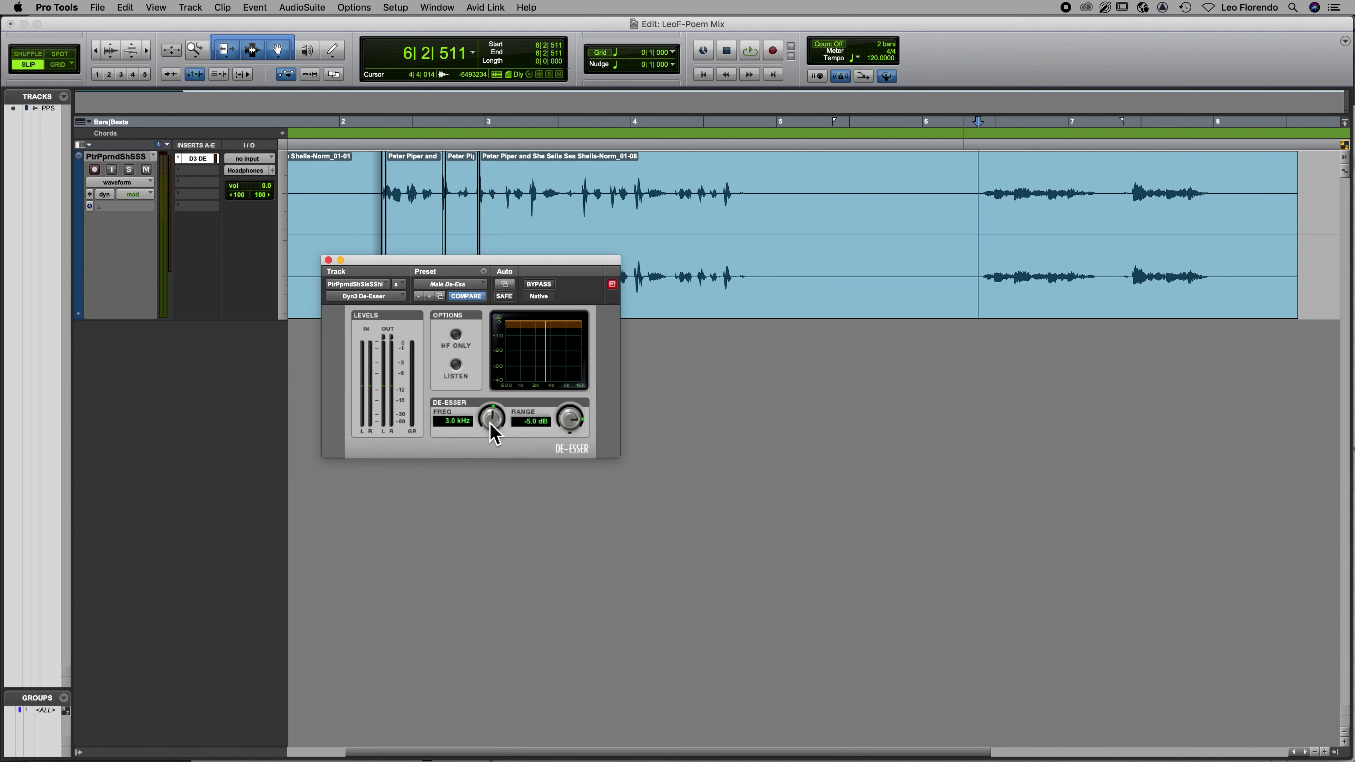
Load the Male De-Ess HF preset (6.0 kHz, -12.0 dB, HF Only) and play the voice.
click(449, 286)
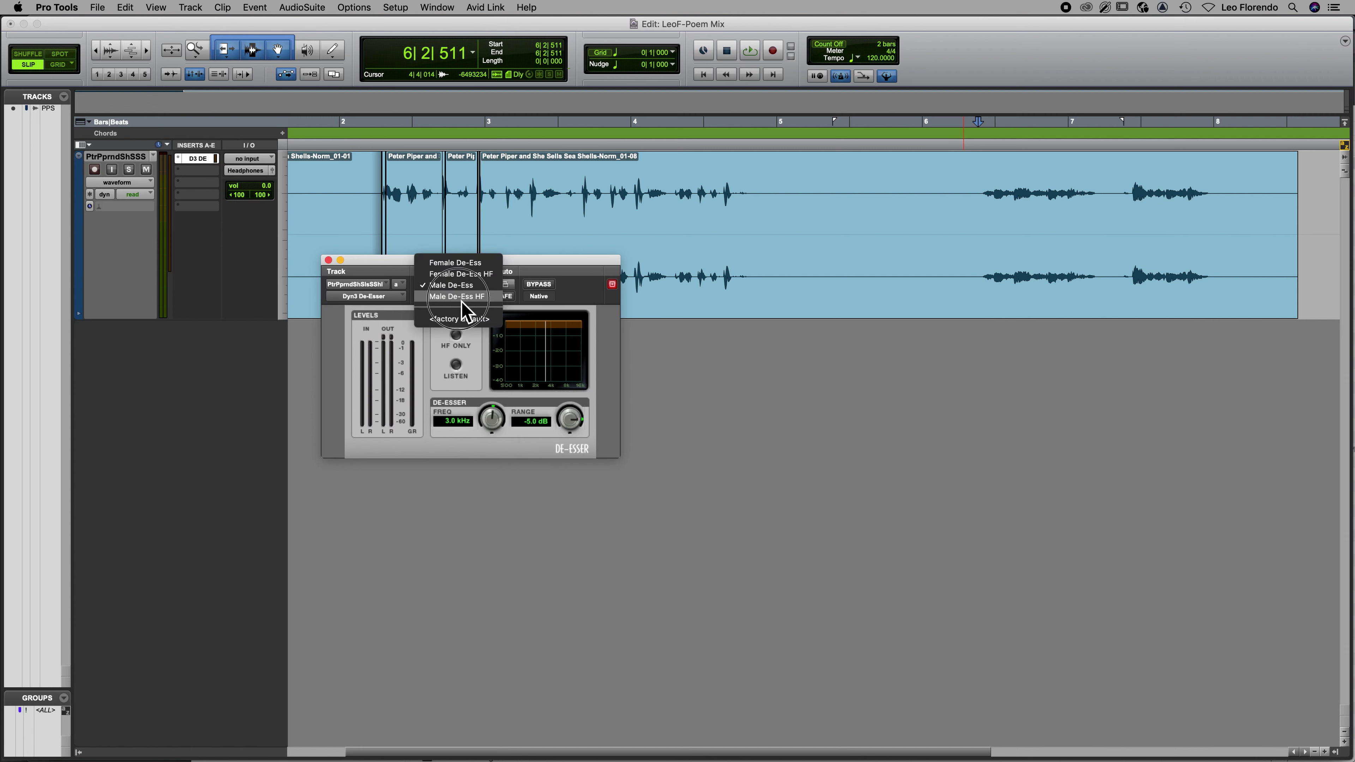
click(485, 299)
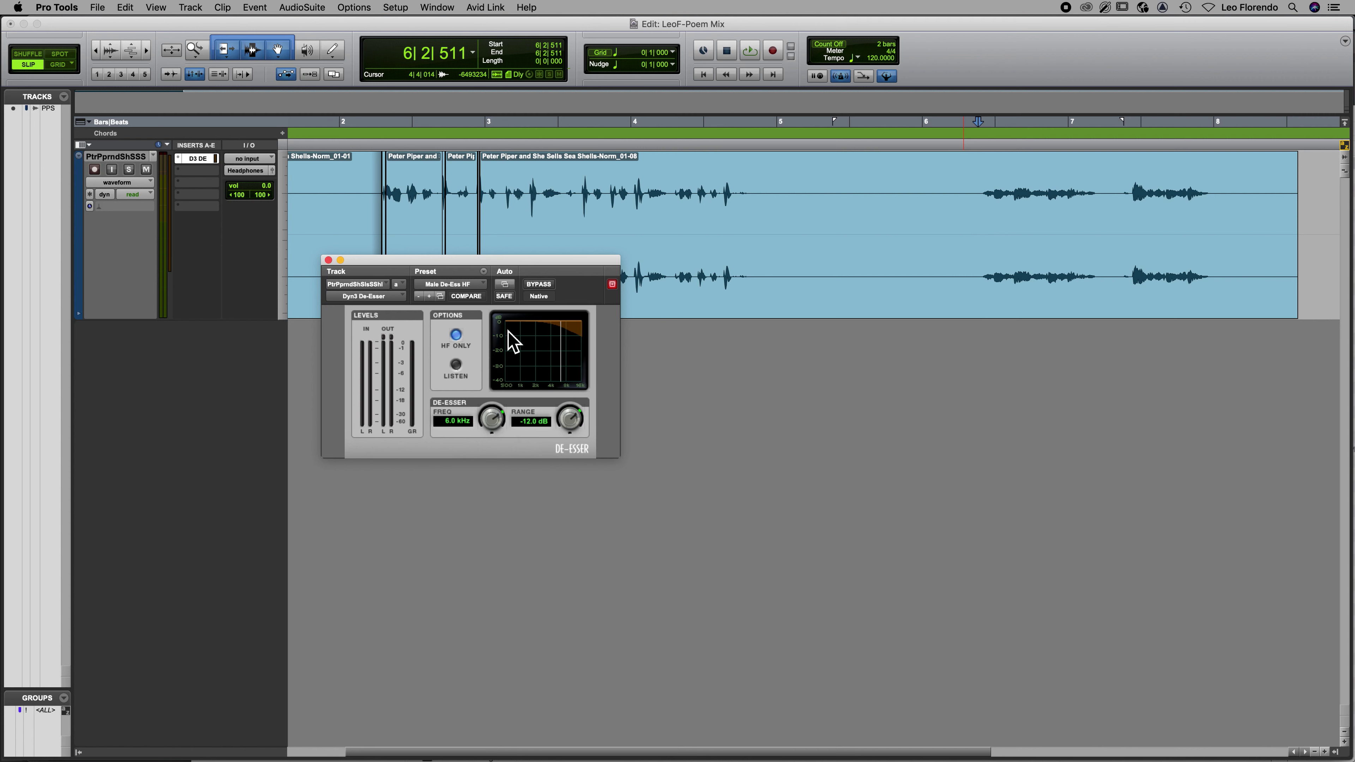
key(space)
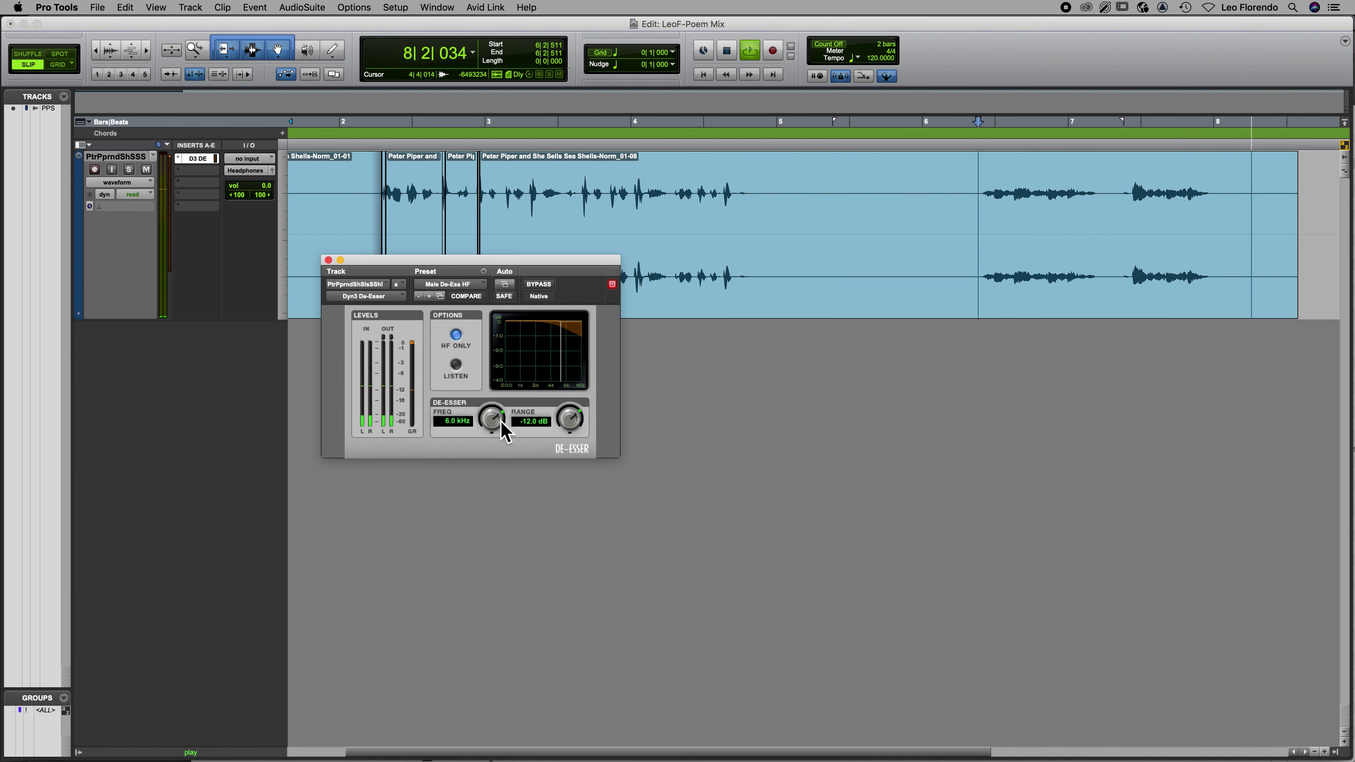
Drop the De-Esser frequency from 6.0 kHz to 3.6 kHz and play the voice through it.
key(space)
drag(493, 423, 496, 439)
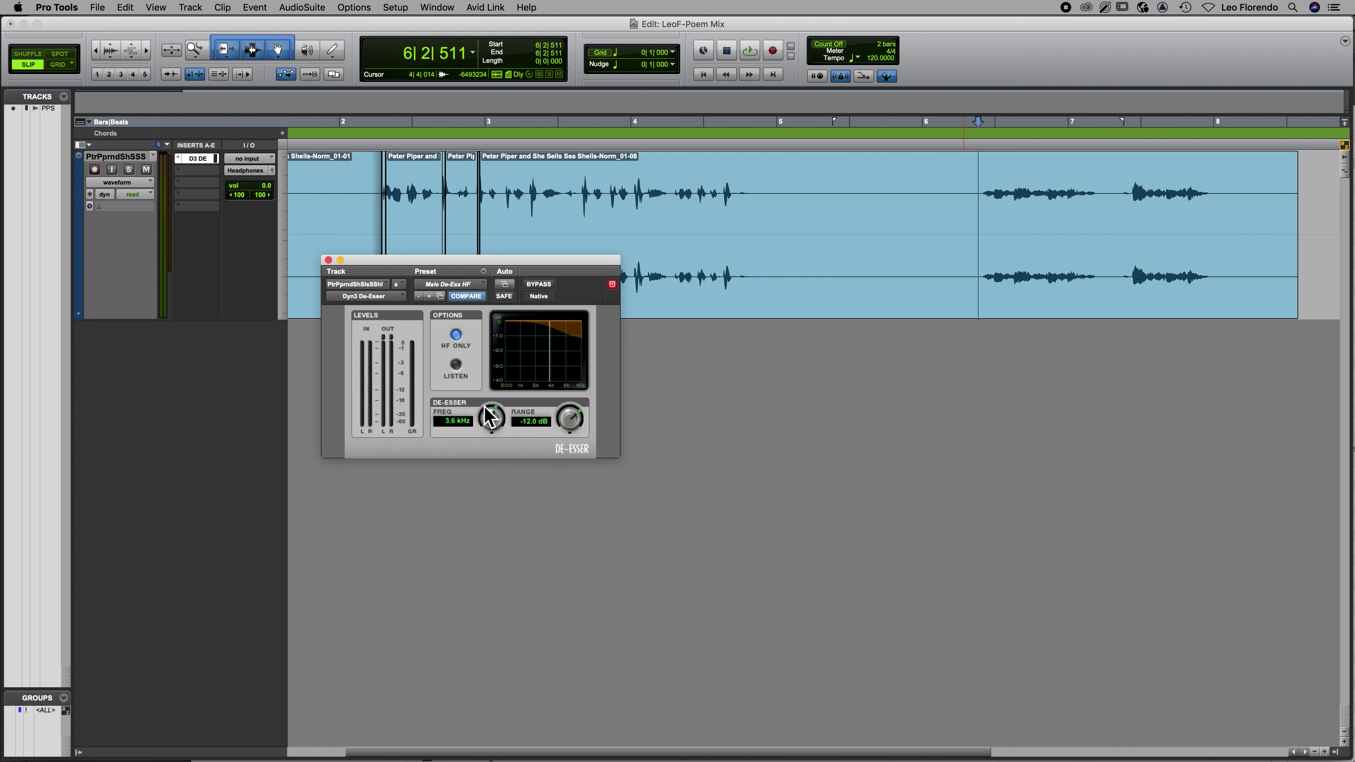
key(space)
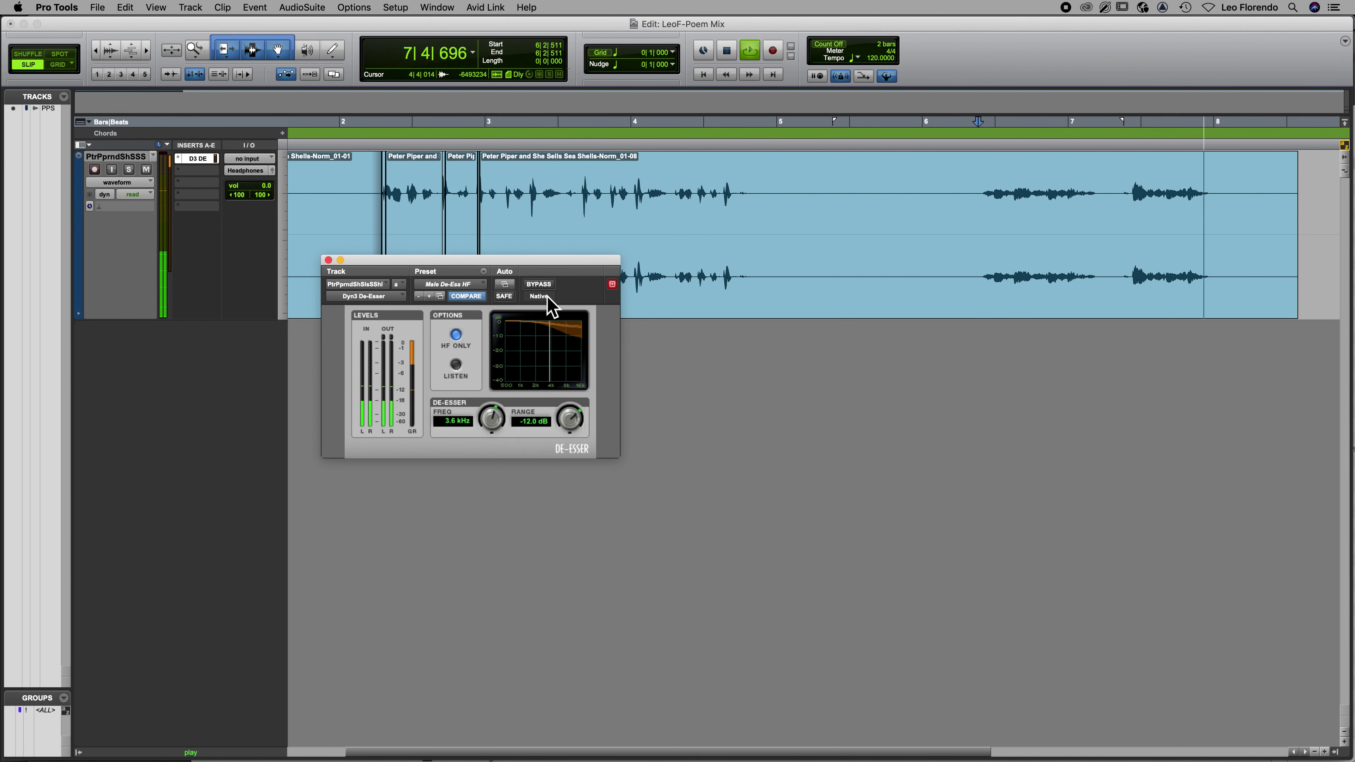
Listen with the De-Esser bypassed, then active again, and move its window down-left.
click(539, 285)
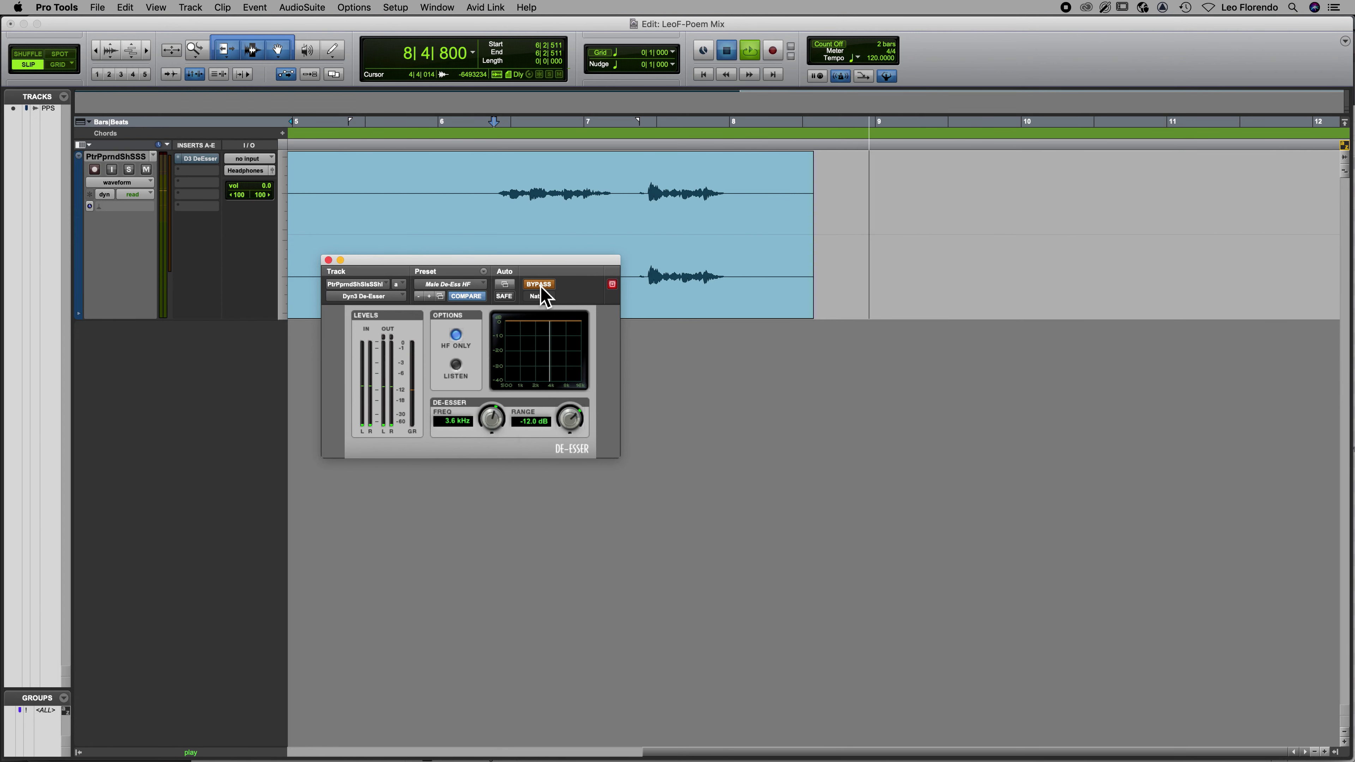
key(space)
key(space)
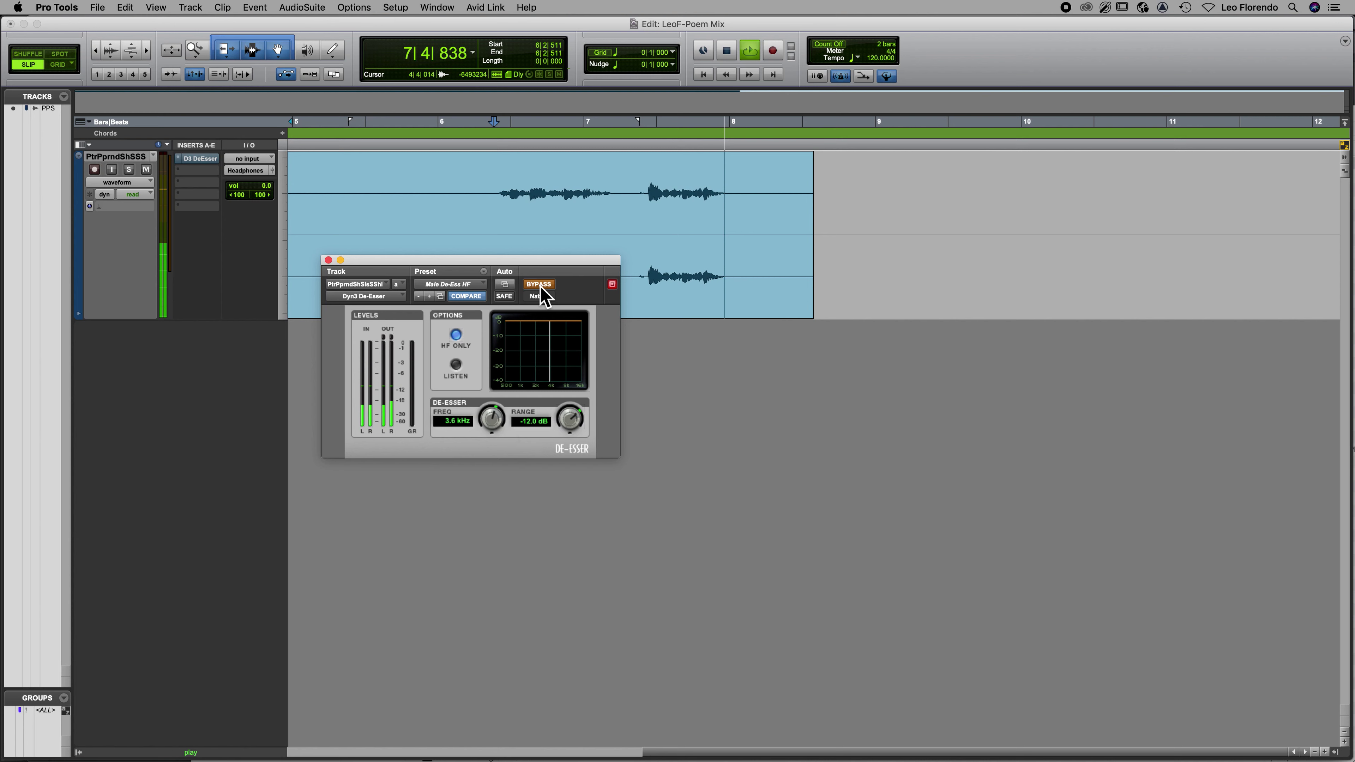
key(space)
click(539, 285)
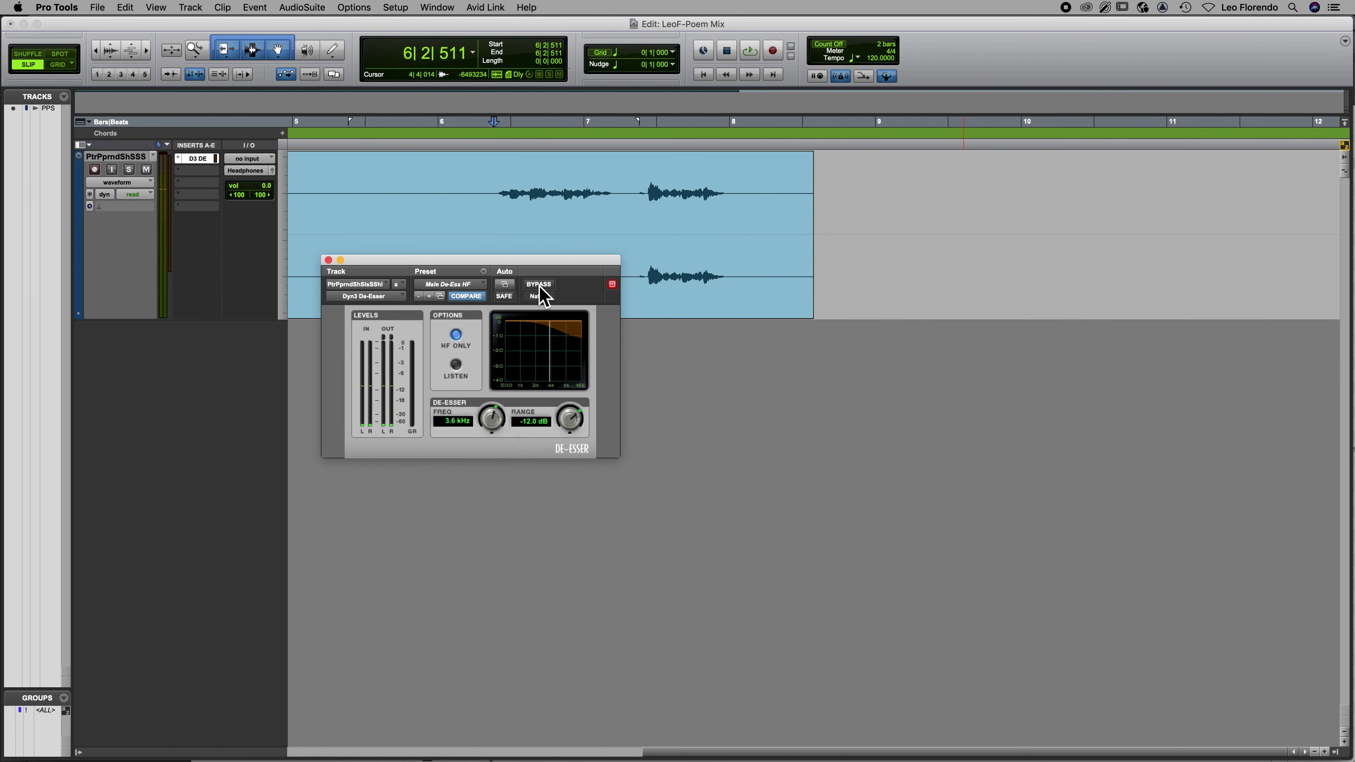
key(space)
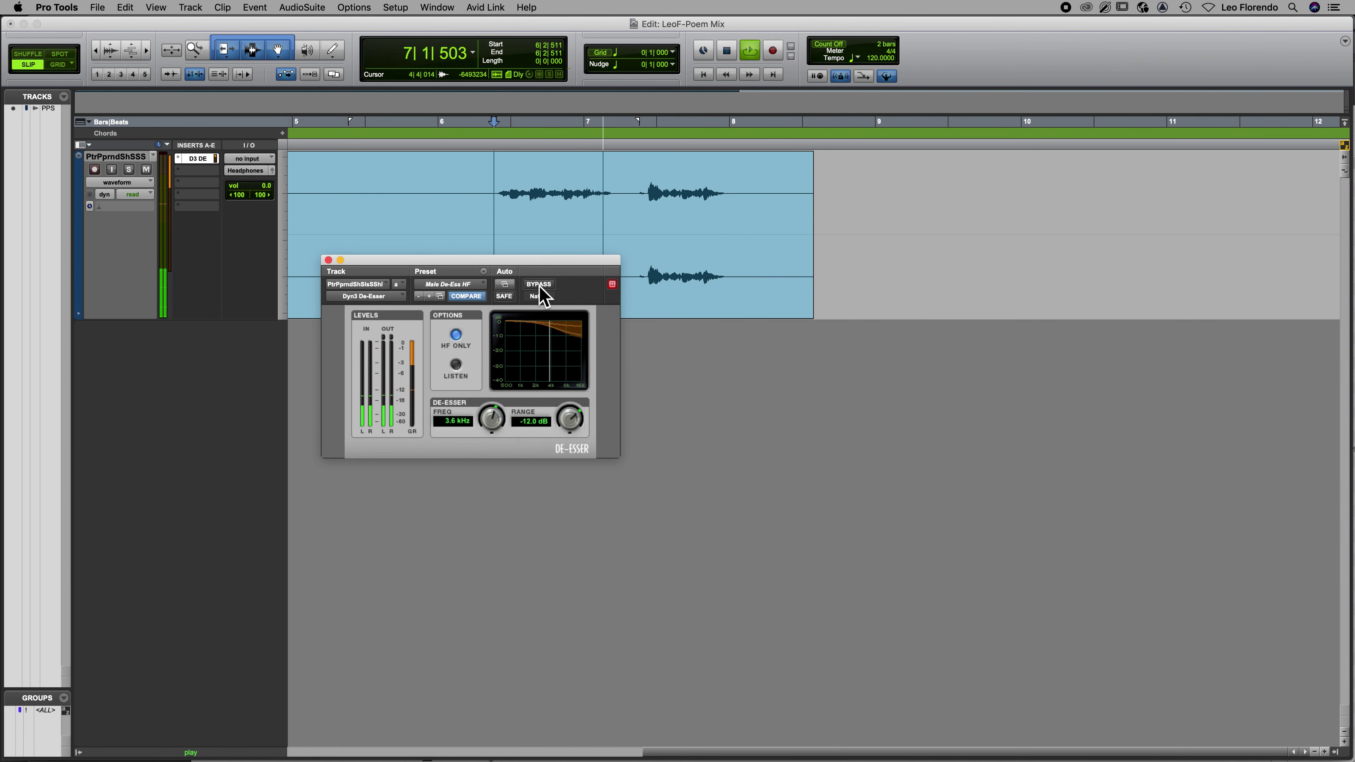
key(space)
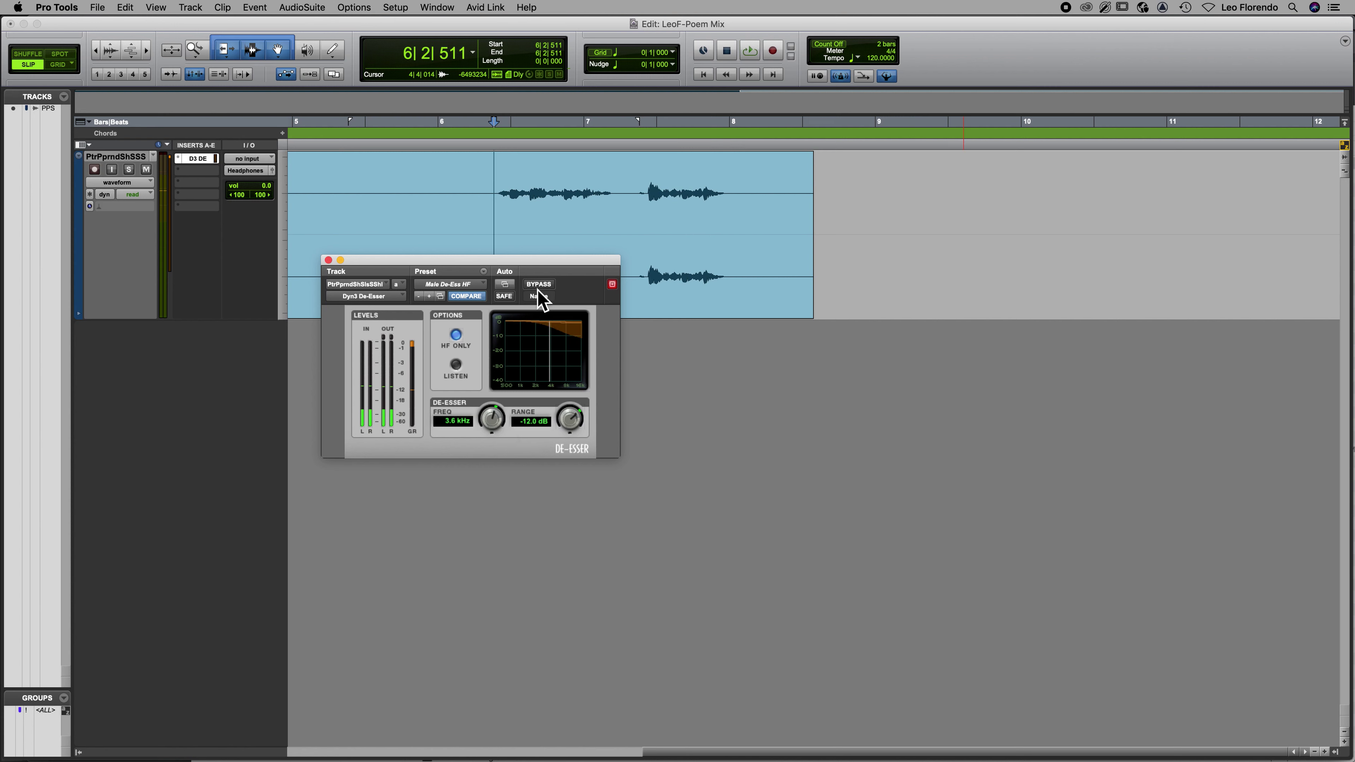
drag(553, 265, 403, 343)
Reload the Male De-Ess HF preset and lower the De-Esser frequency to 4.1 kHz.
click(299, 363)
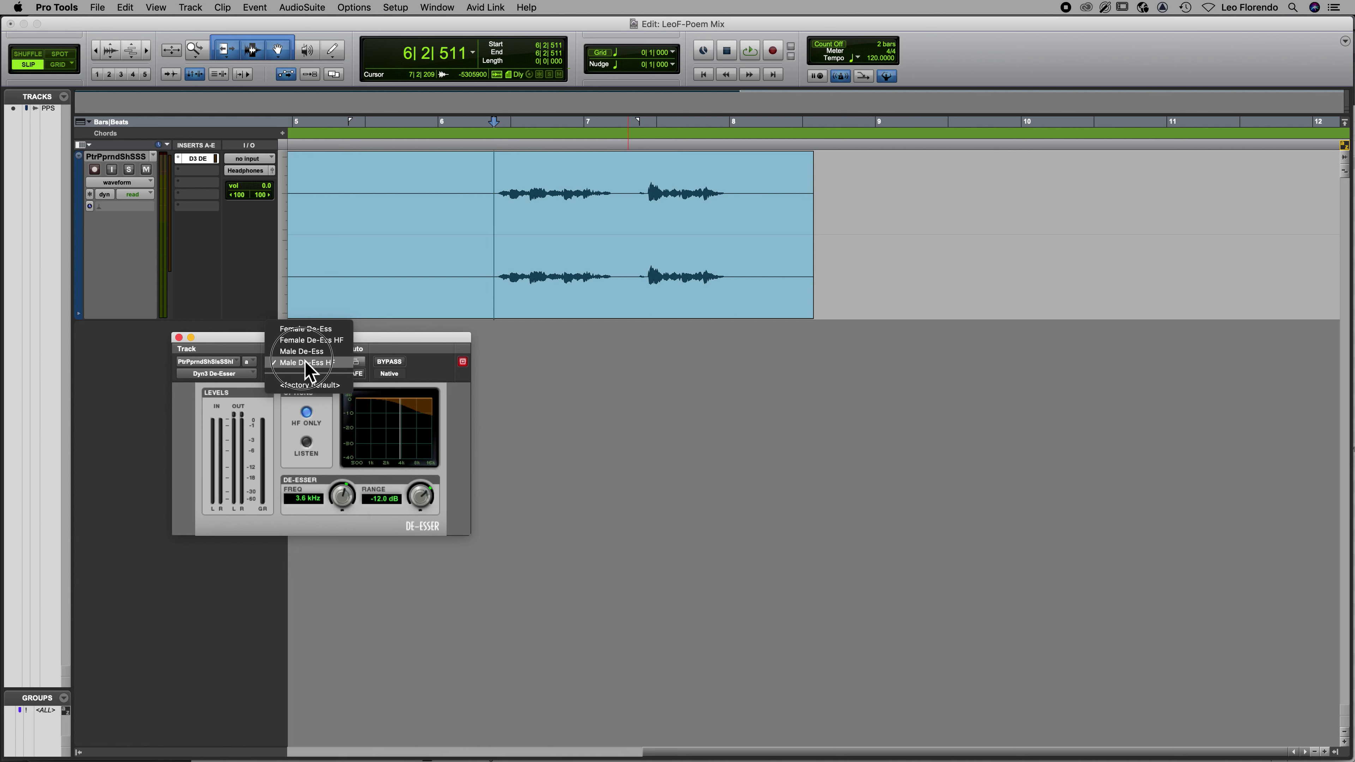
click(314, 363)
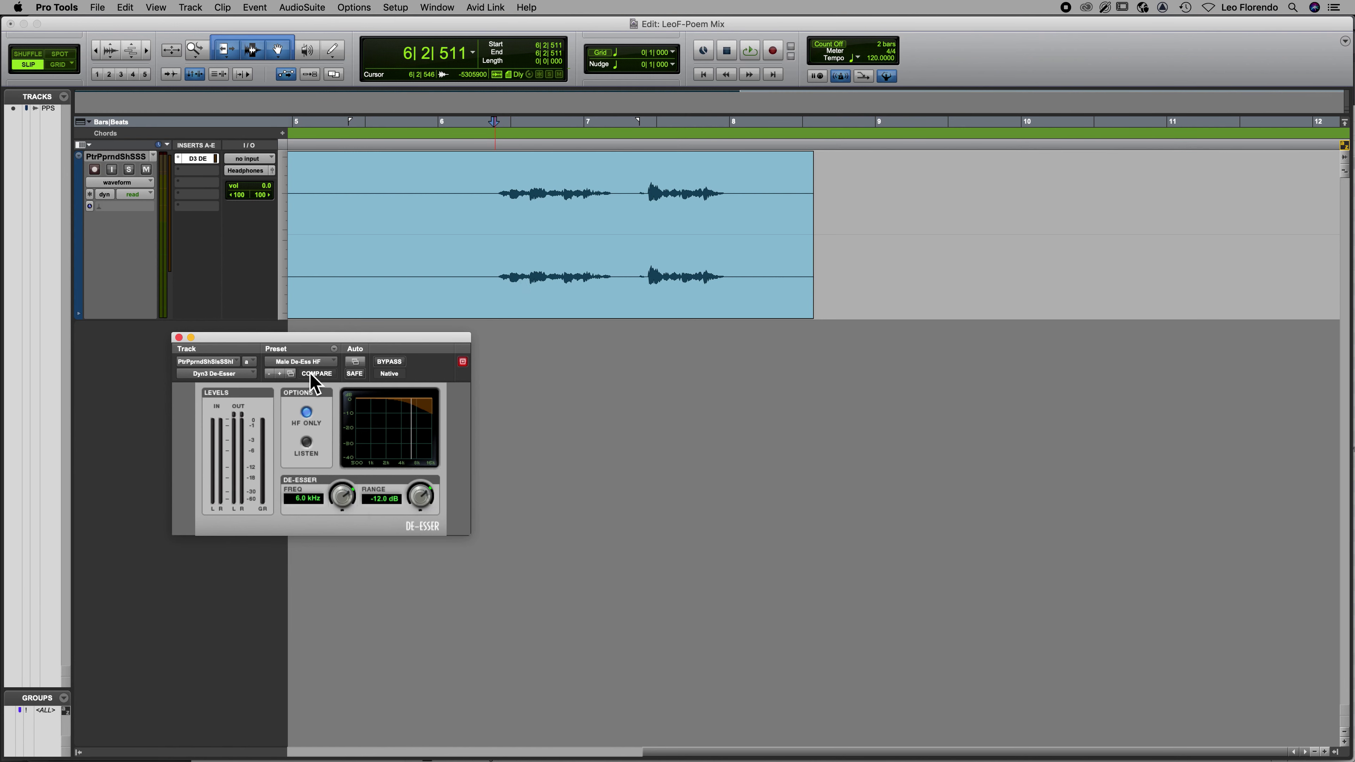
click(302, 363)
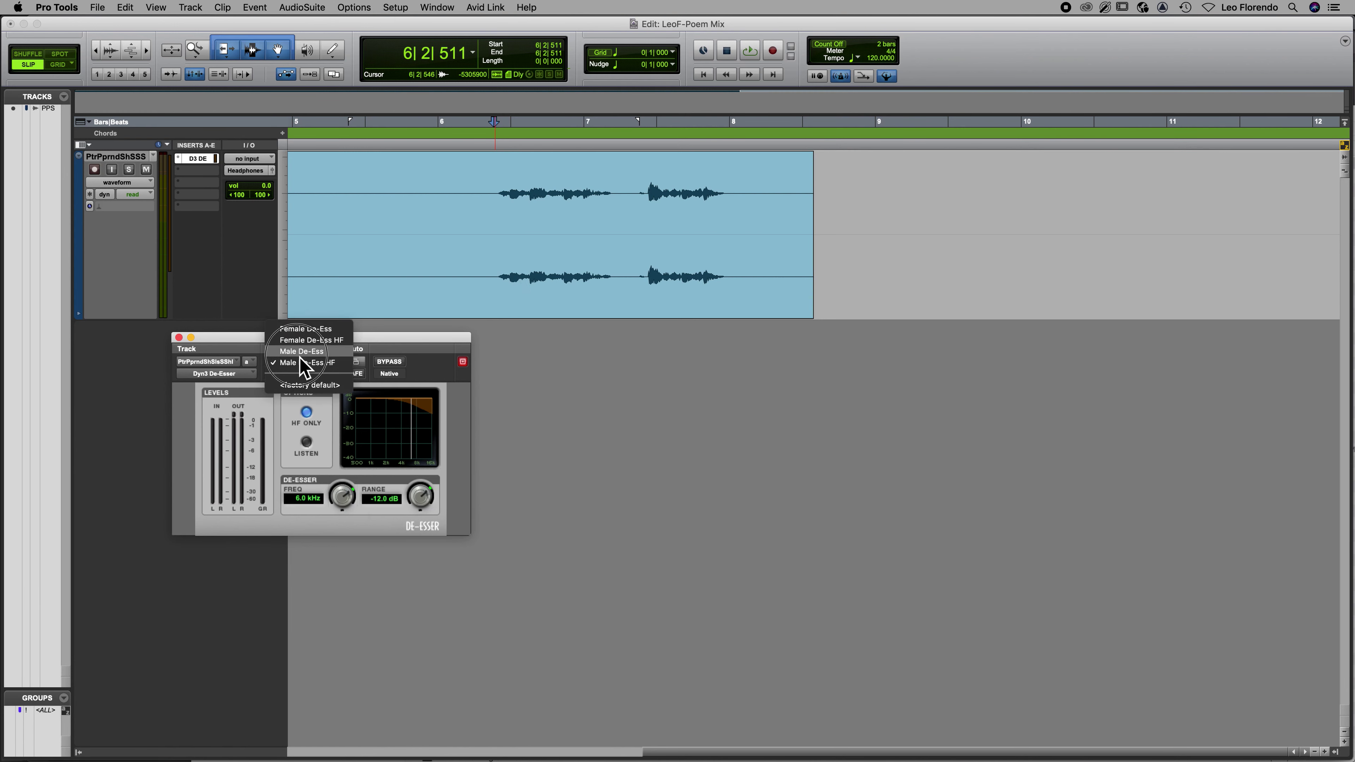
click(302, 362)
drag(342, 495, 343, 525)
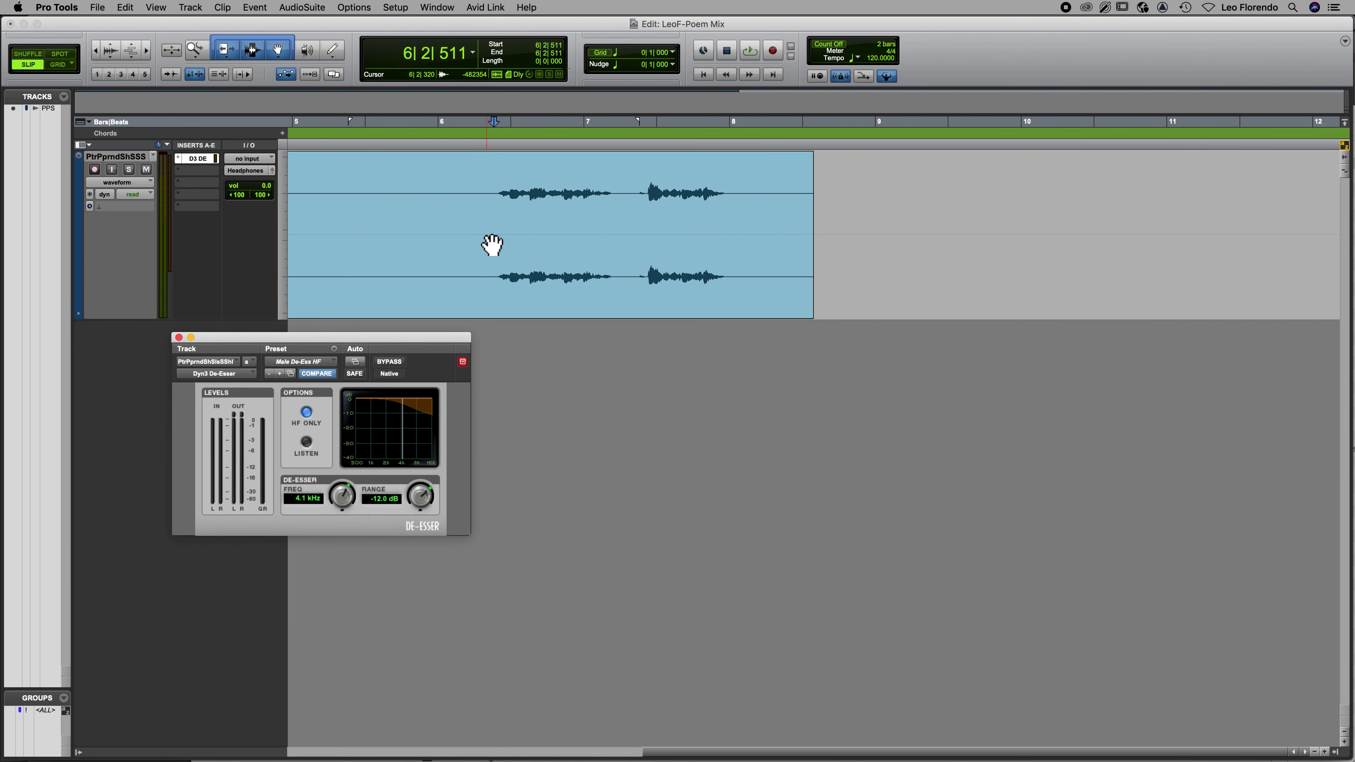
scroll(491, 245, left, 10)
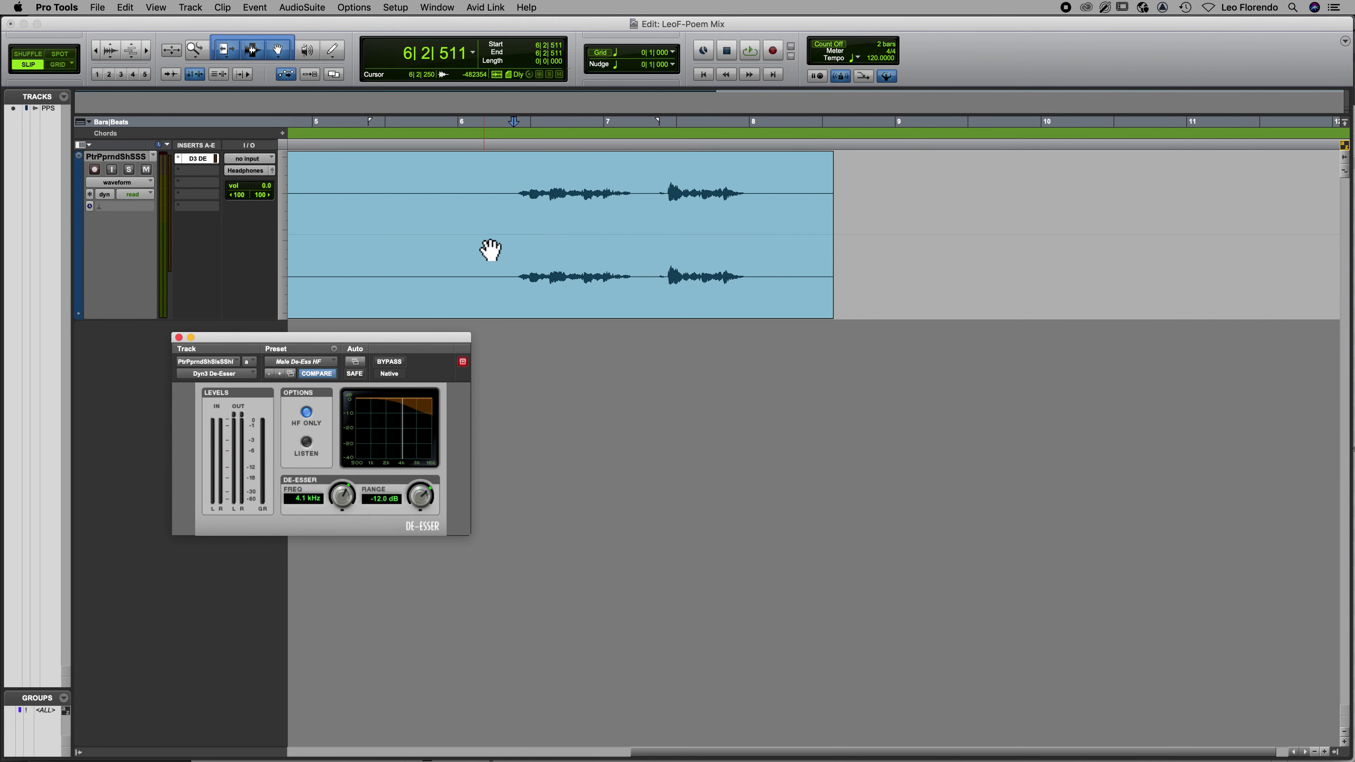
click(461, 224)
key(space)
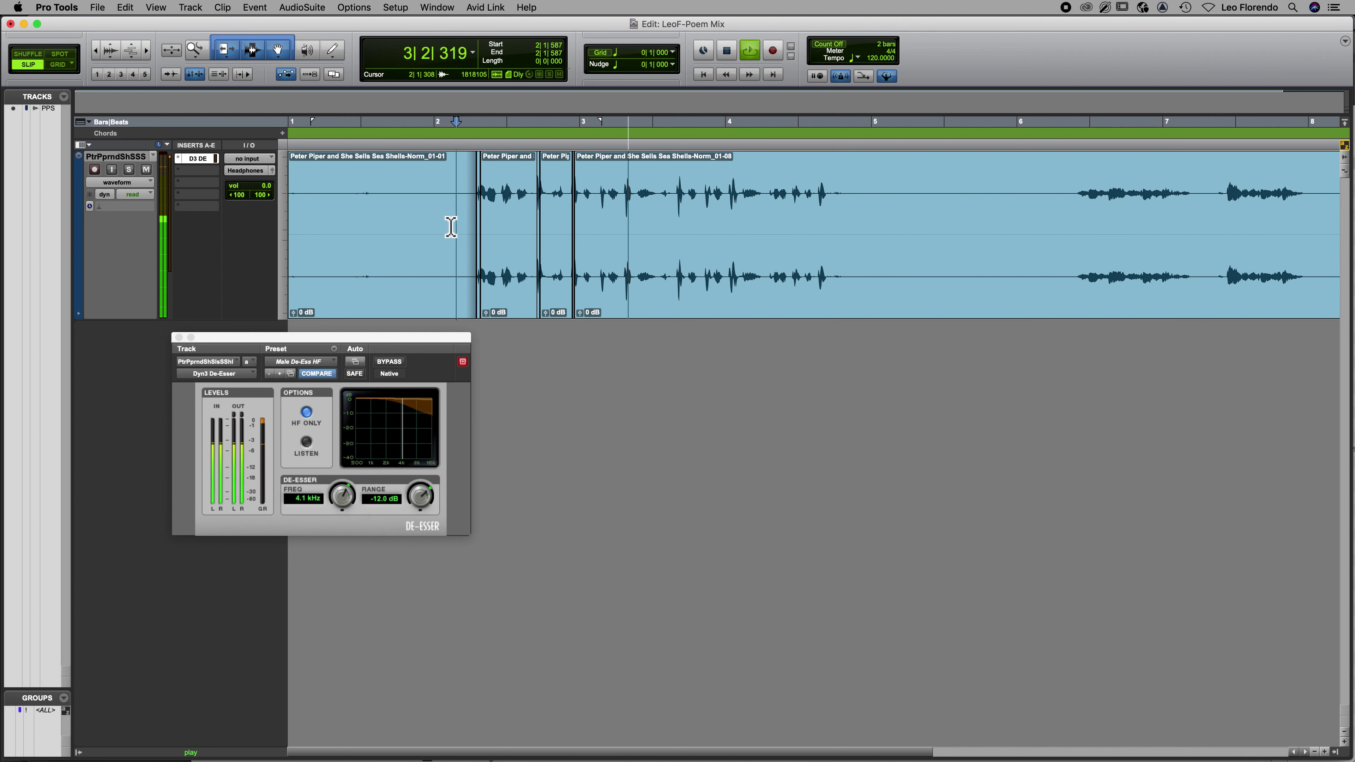
key(space)
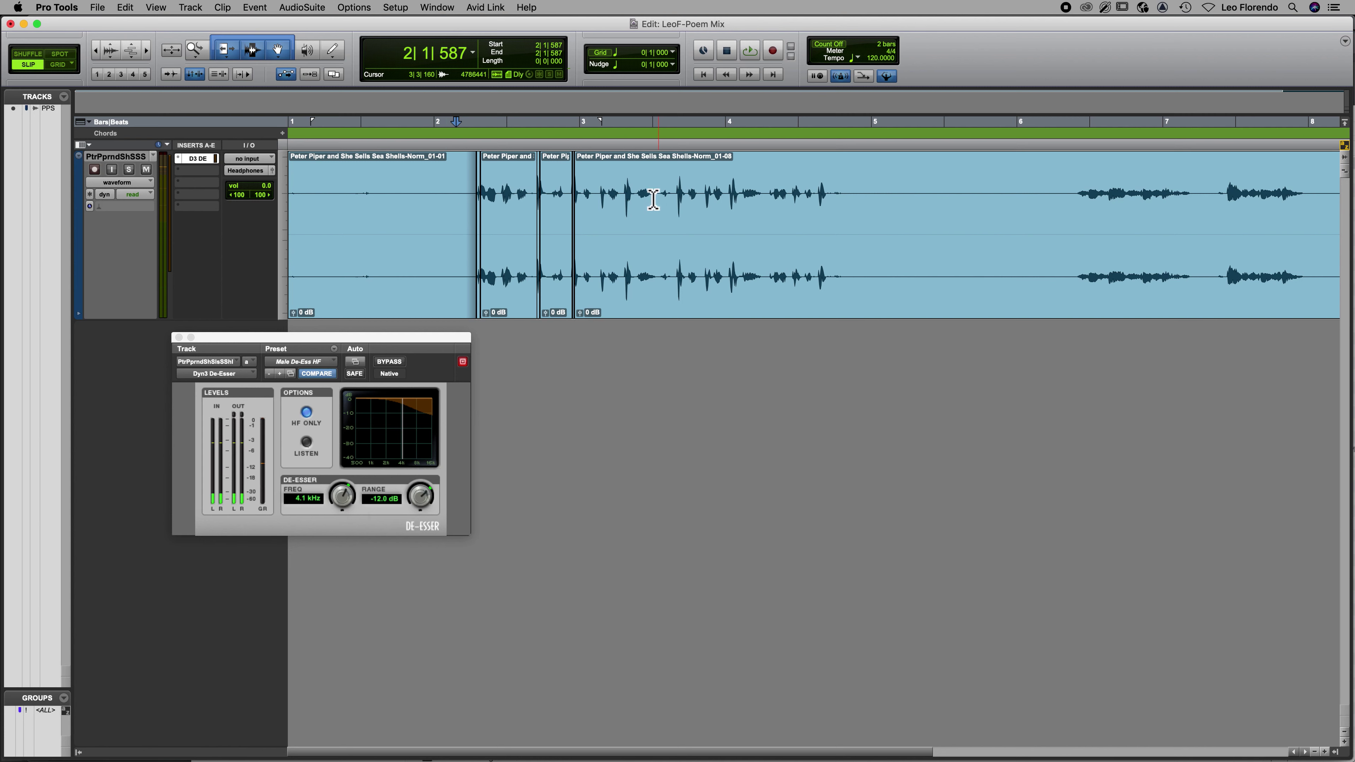
click(594, 198)
key(space)
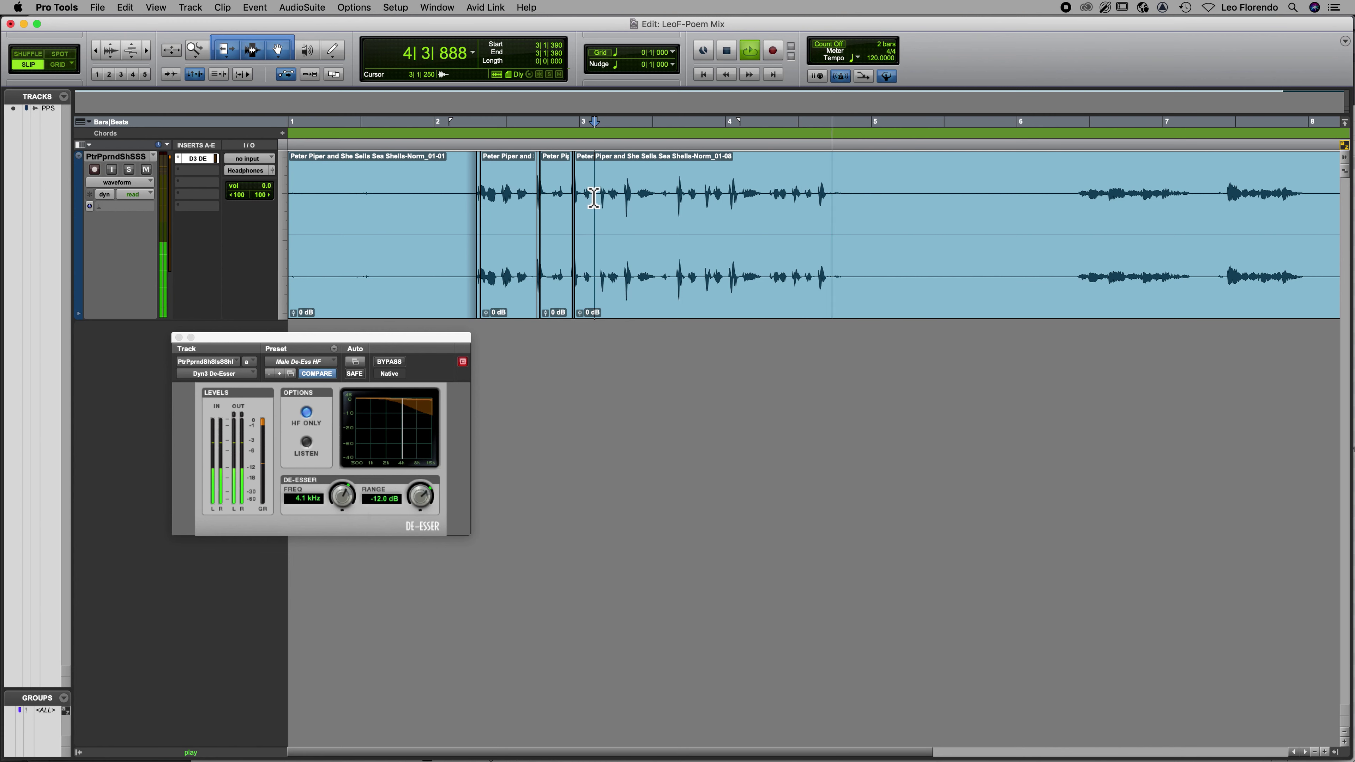
key(space)
scroll(660, 219, right, 10)
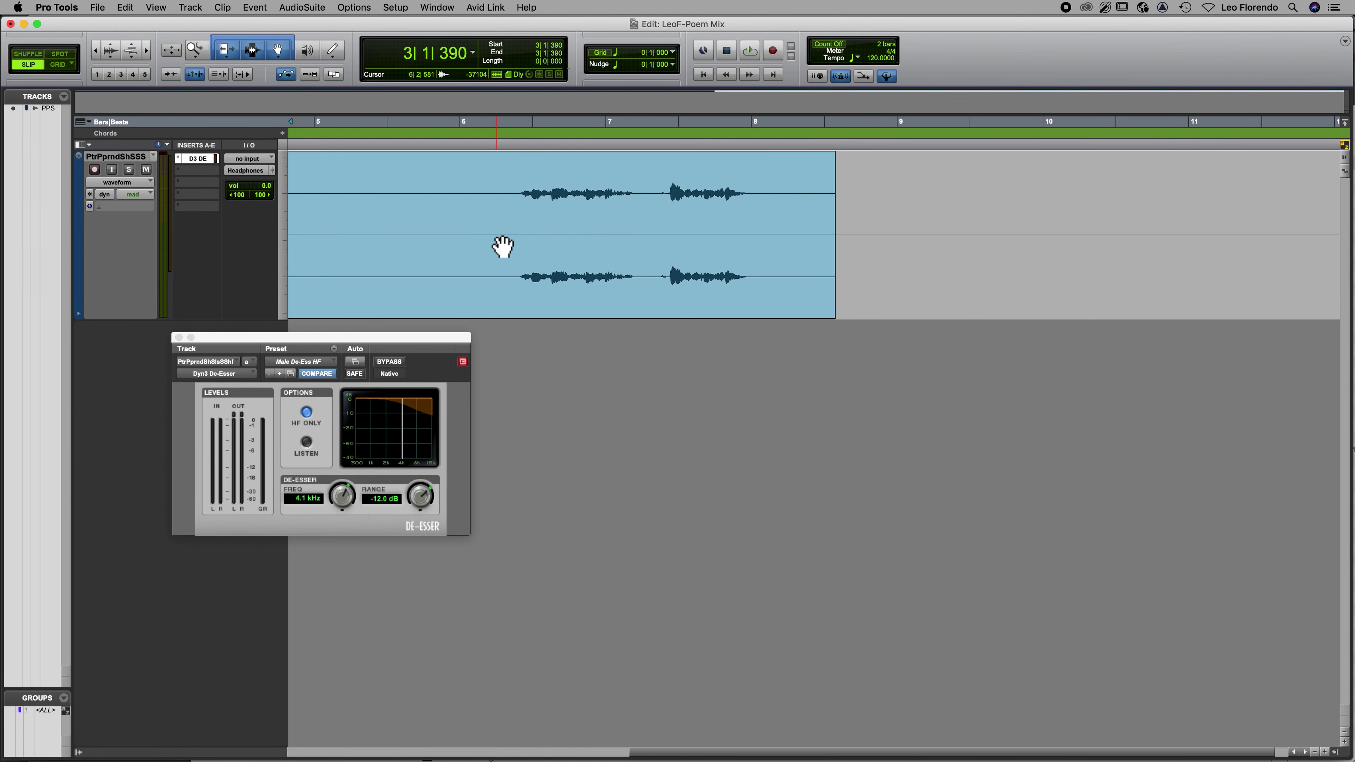
Reposition the De-Esser window further left and bring up the AudioSuite processing categories.
scroll(502, 246, left, 5)
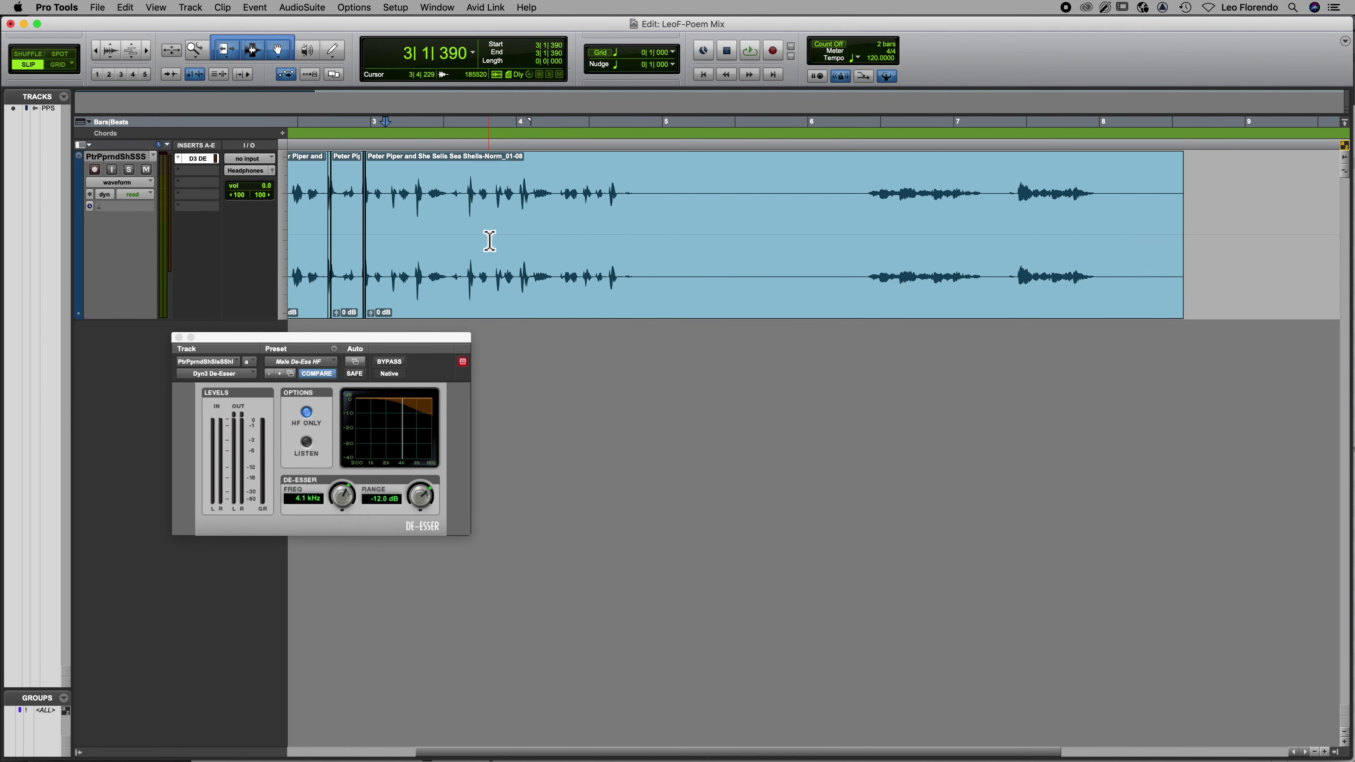
drag(266, 341, 334, 364)
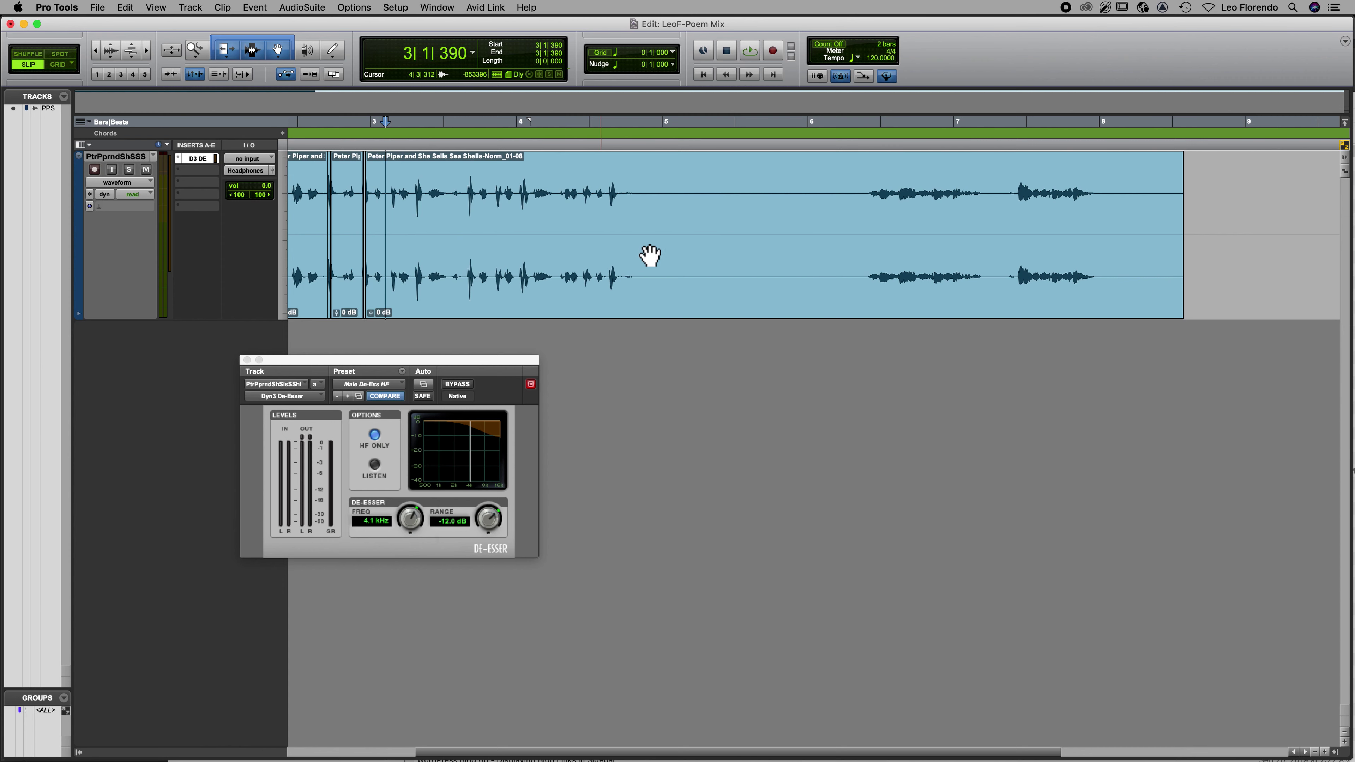
drag(349, 361, 259, 351)
click(304, 6)
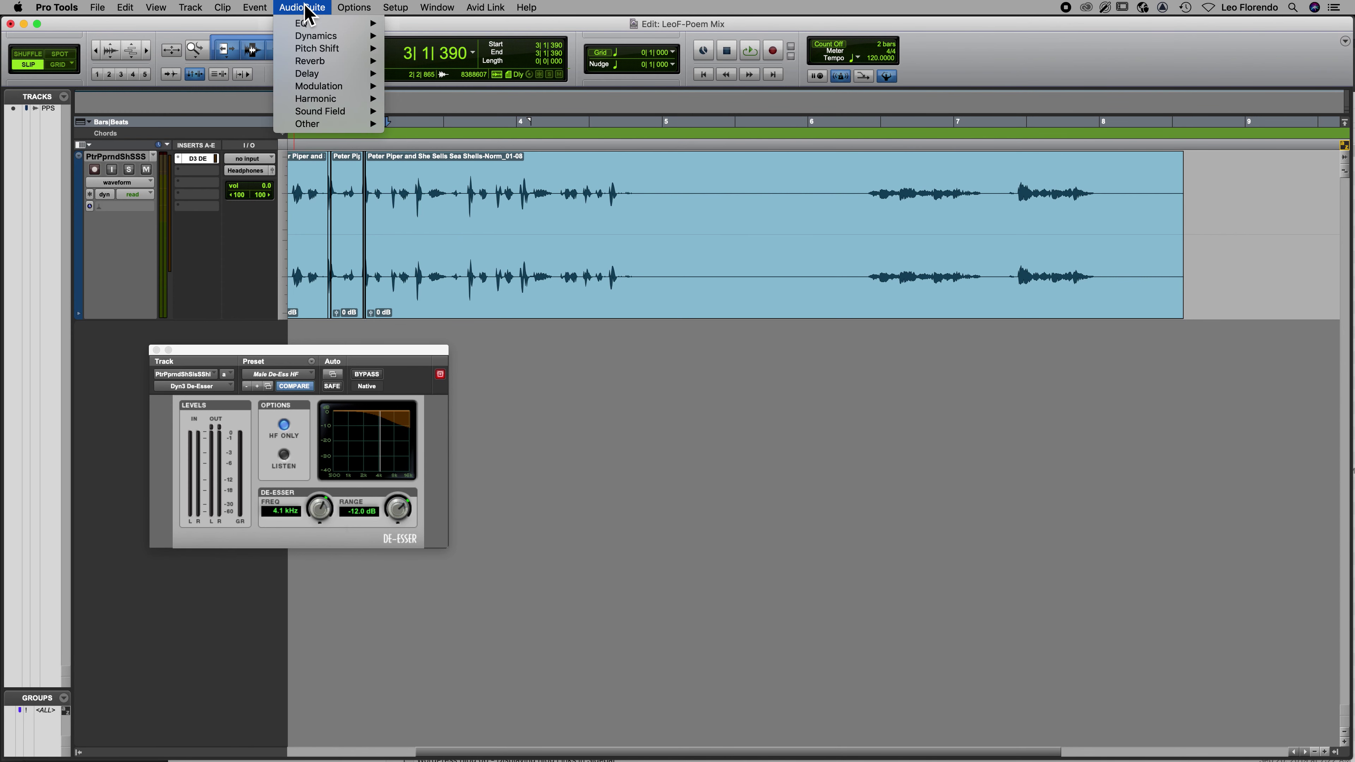
Open AudioSuite EQ3 1-Band beside the De-Esser window and select a short part of the voice clip.
mouse_move(306, 25)
click(423, 40)
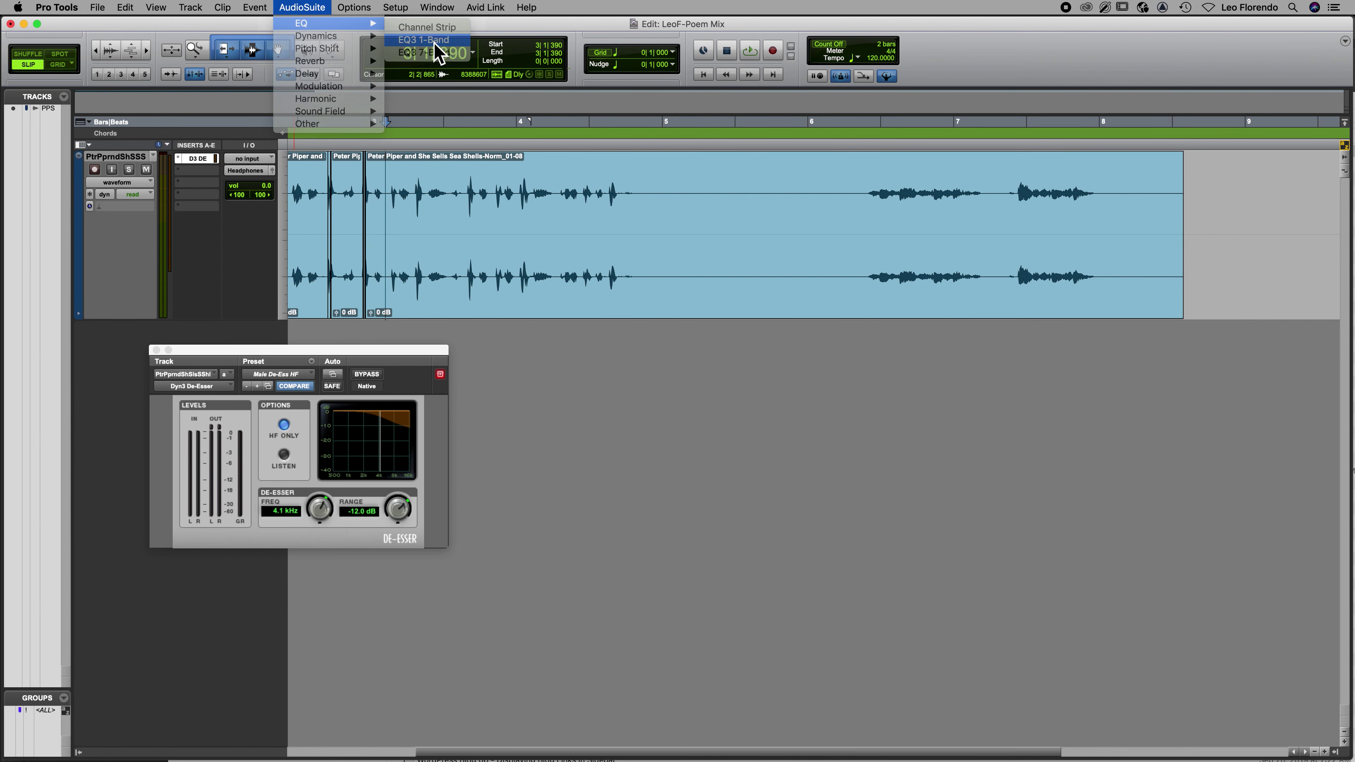
drag(464, 344, 703, 363)
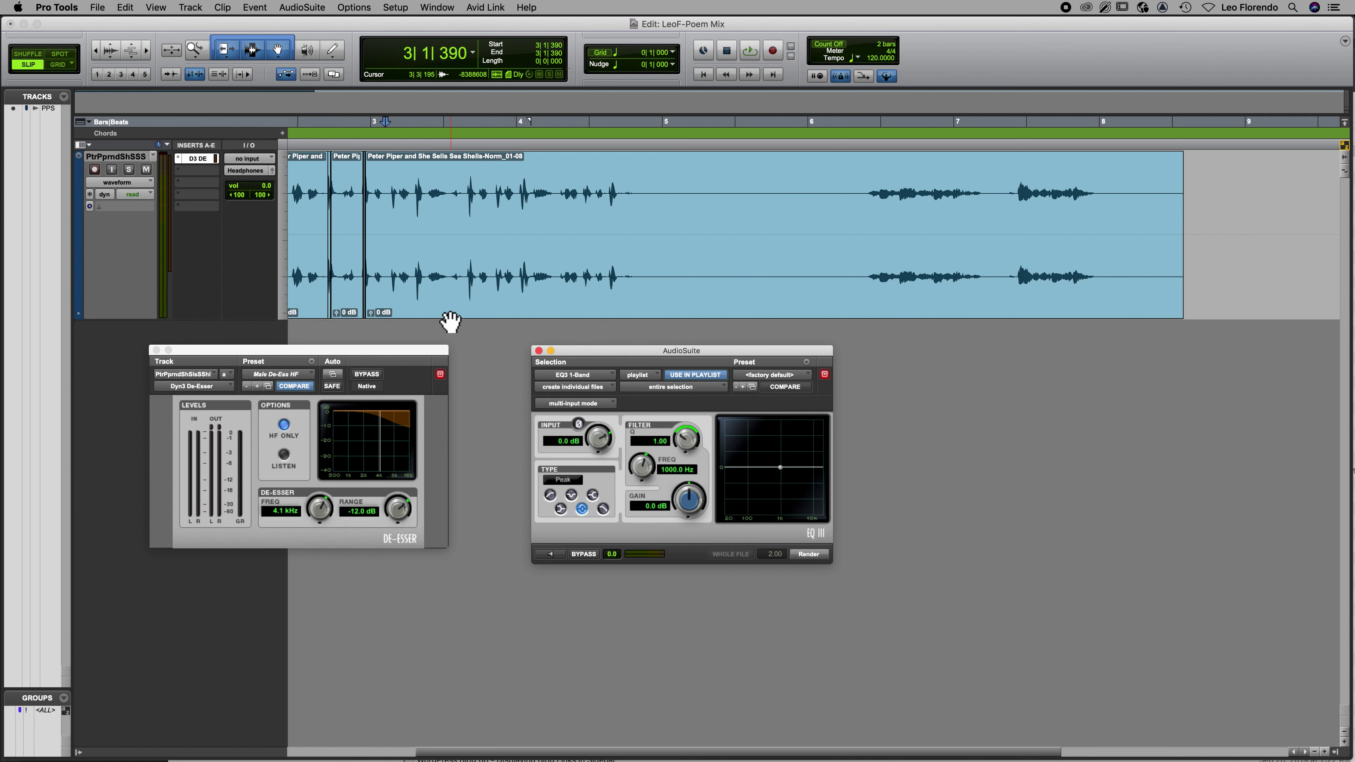
click(368, 294)
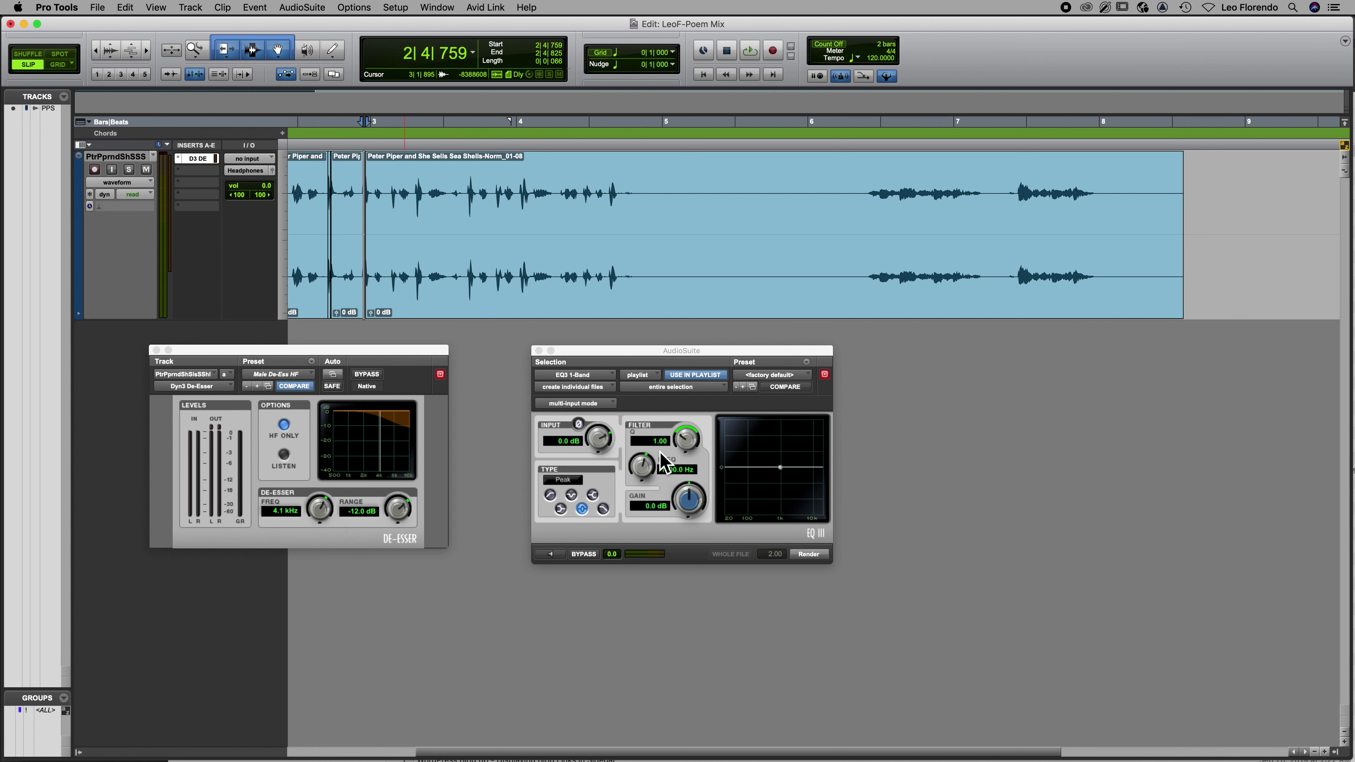
click(308, 8)
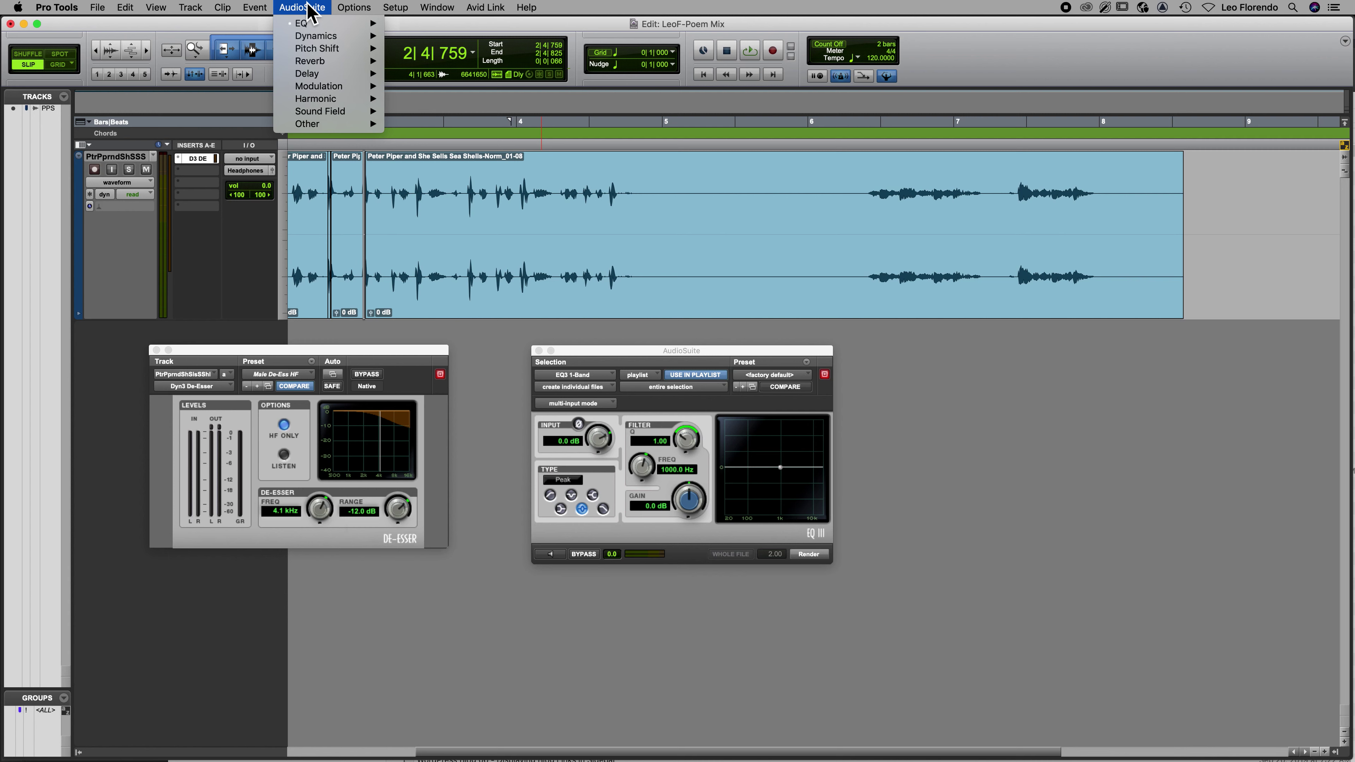
click(308, 8)
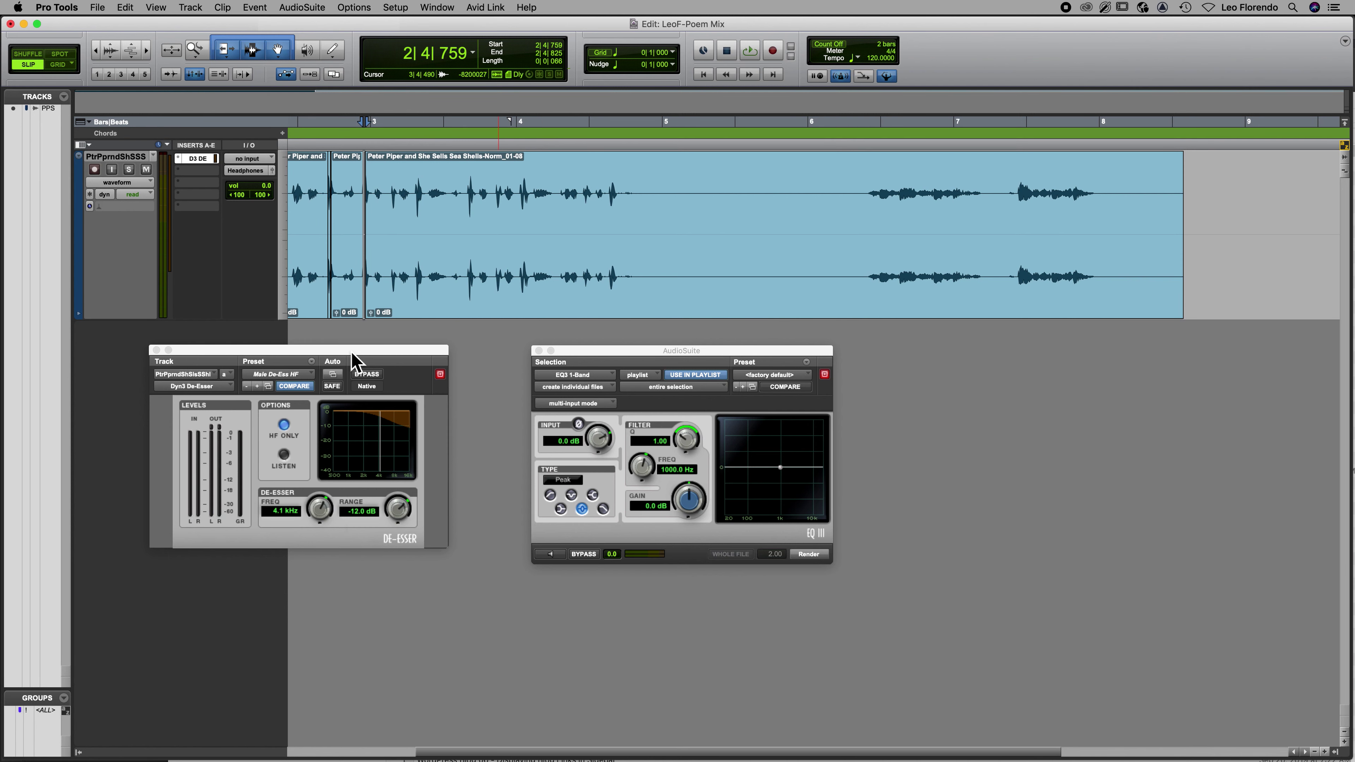
click(313, 352)
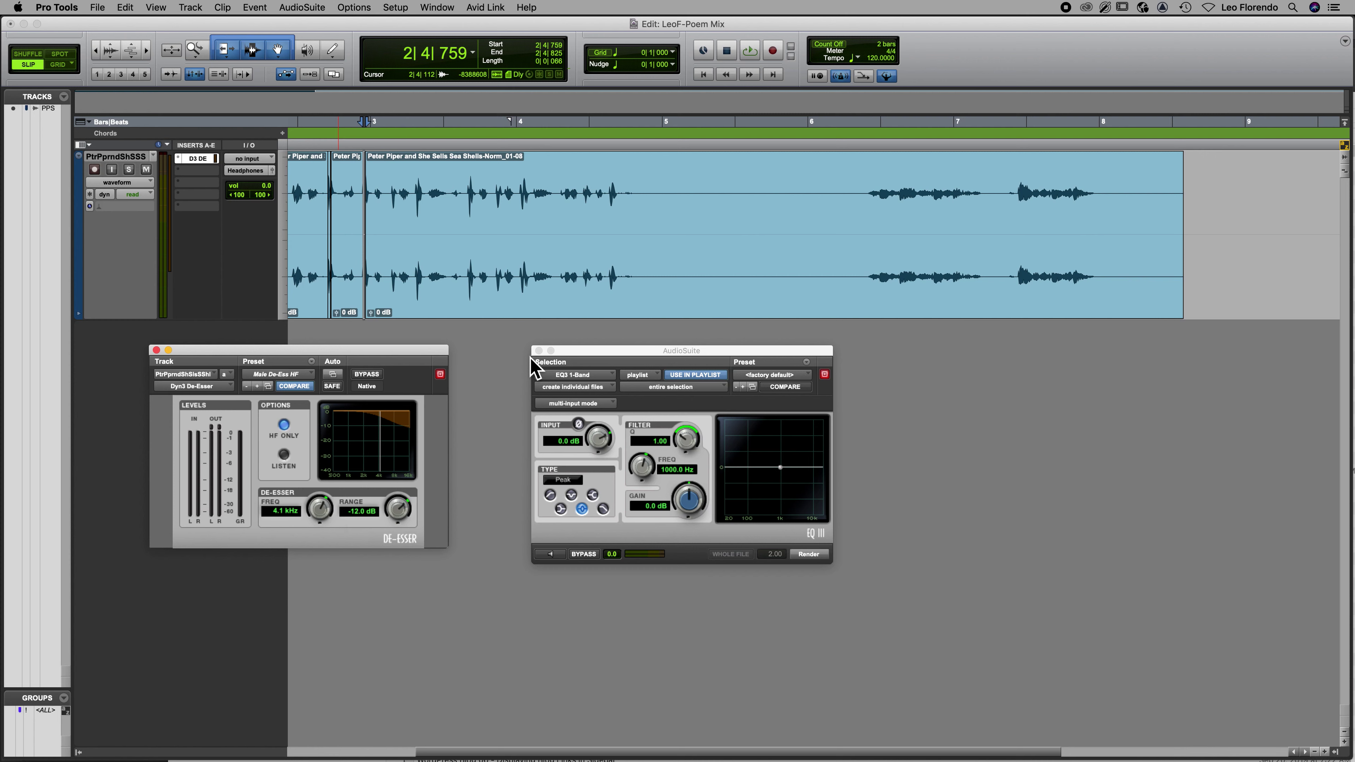
click(312, 7)
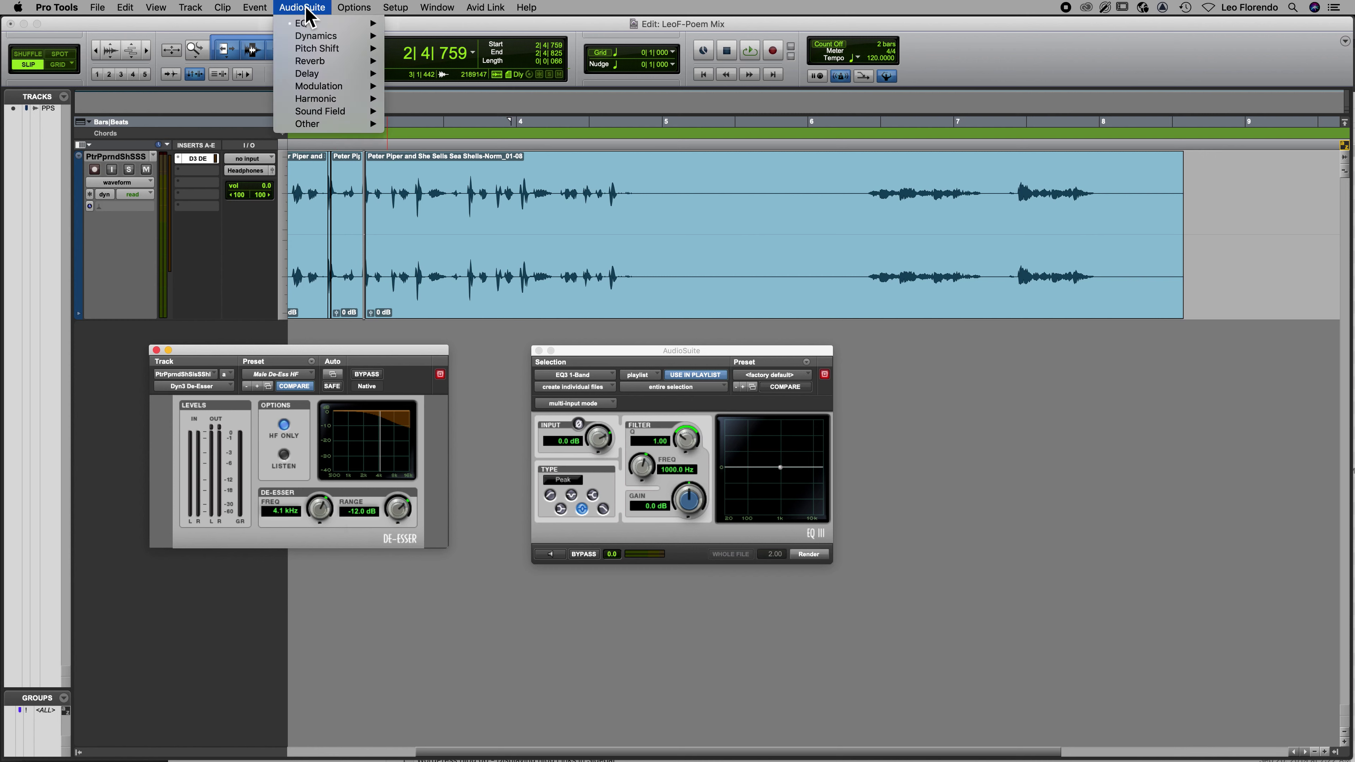
click(303, 7)
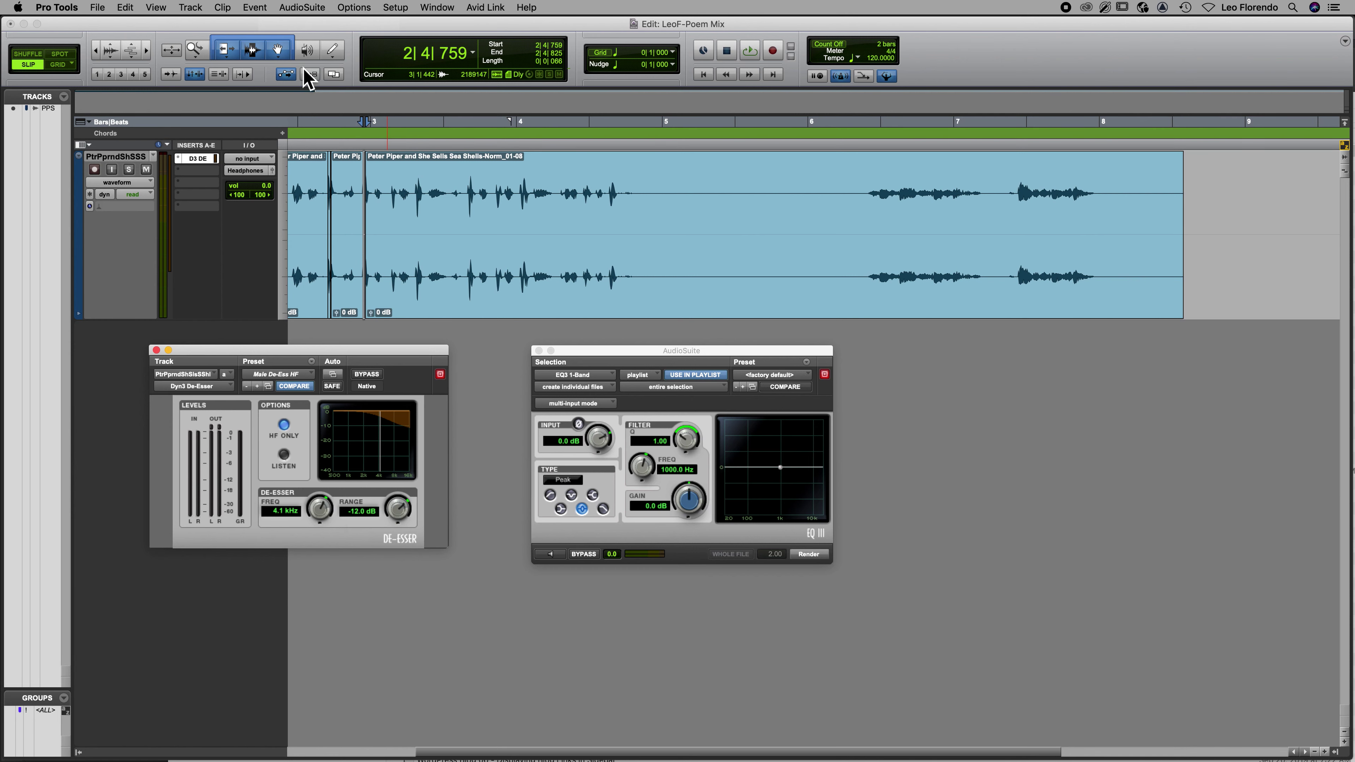
click(316, 7)
click(199, 257)
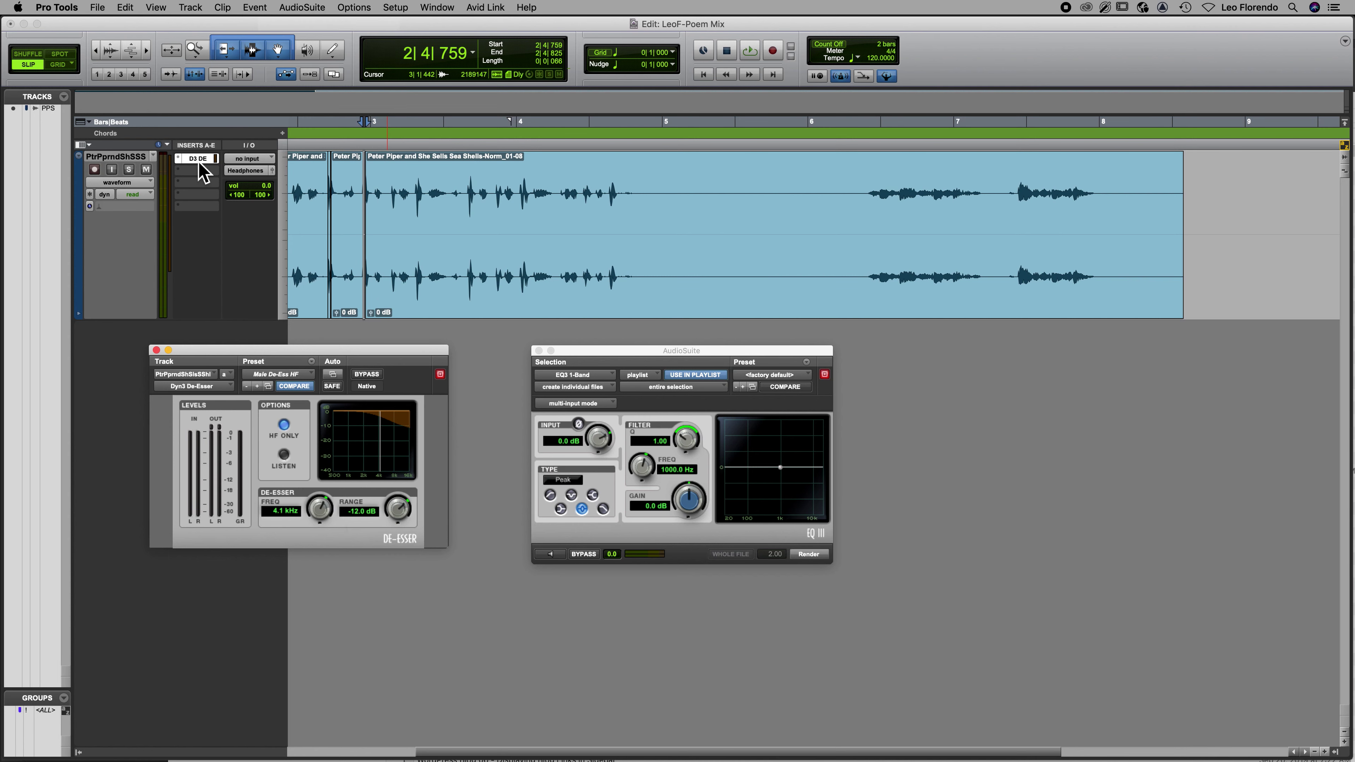